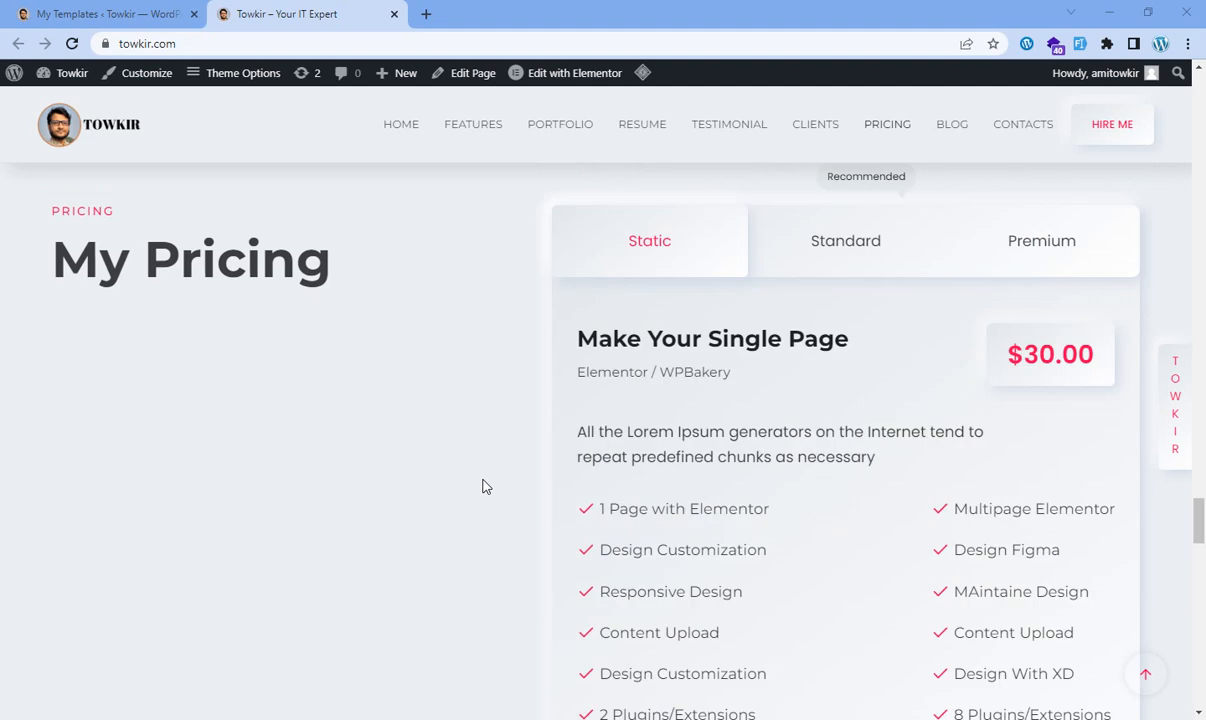
Open the Pricing Static Table, Pricing PremiumTable and Pricing Standard table templates for editing in Elementor, each in its own browser tab.
scroll(482, 487, "down", 6)
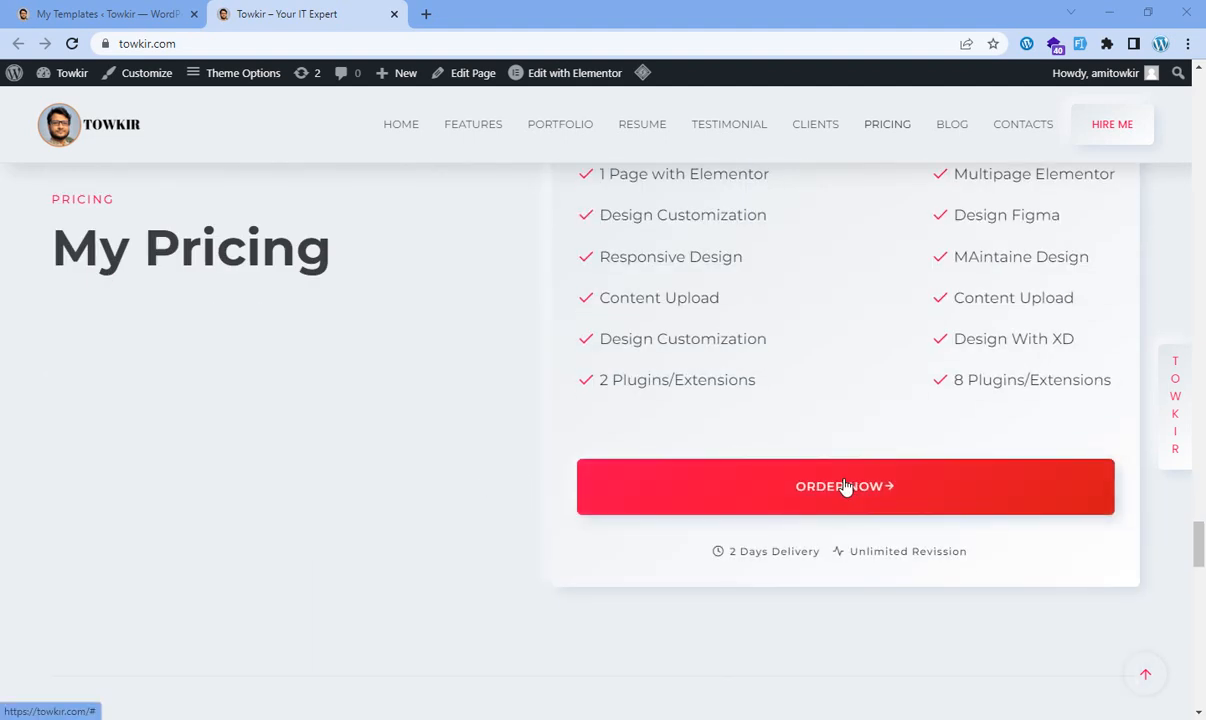
mouse_move(562, 80)
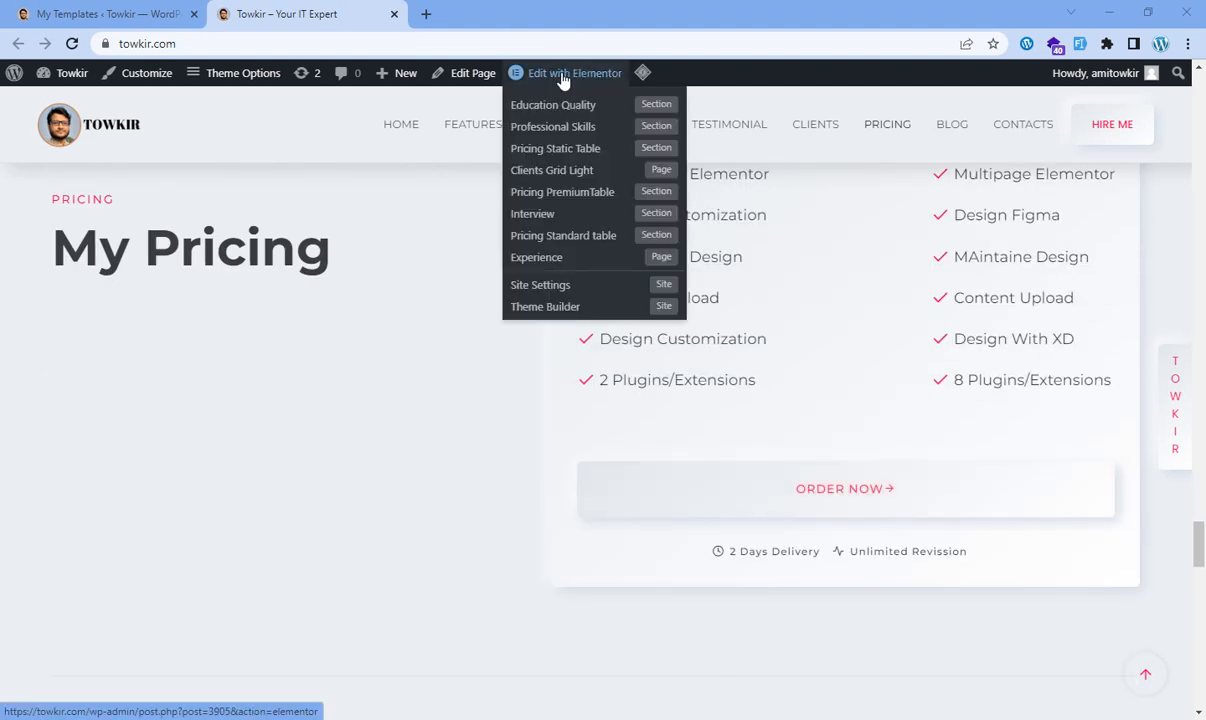
scroll(437, 447, "up", 3)
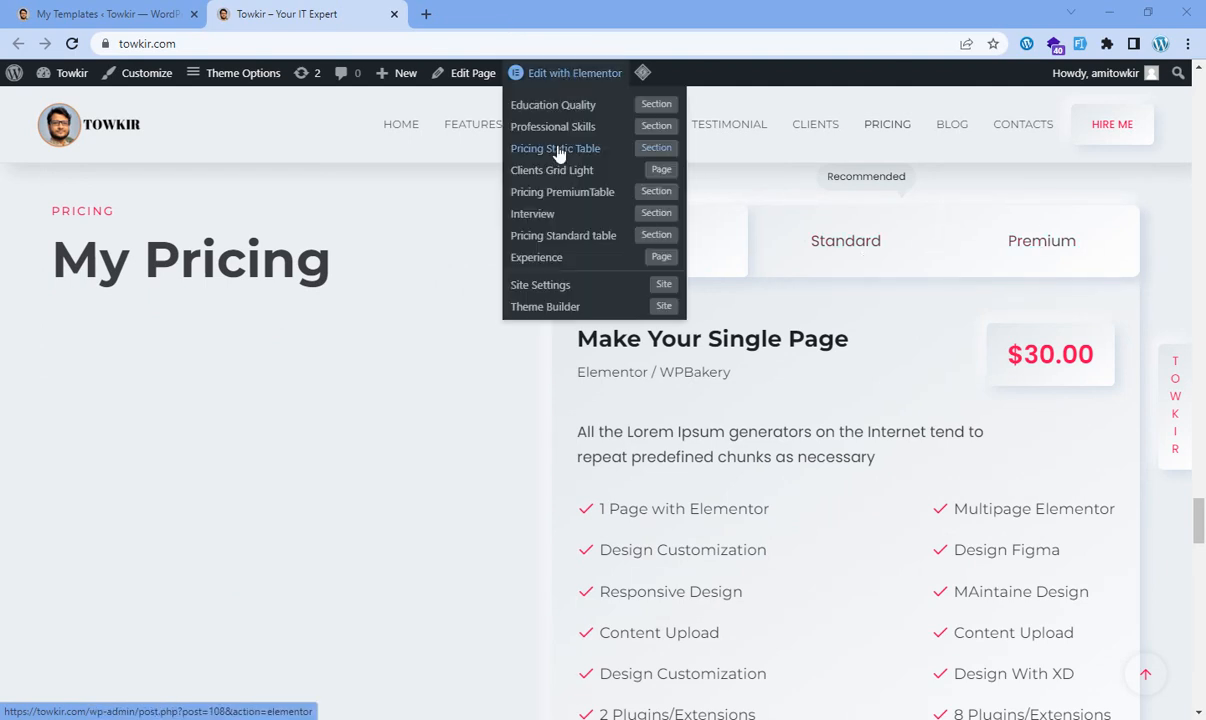
left_click(556, 149, "ctrl")
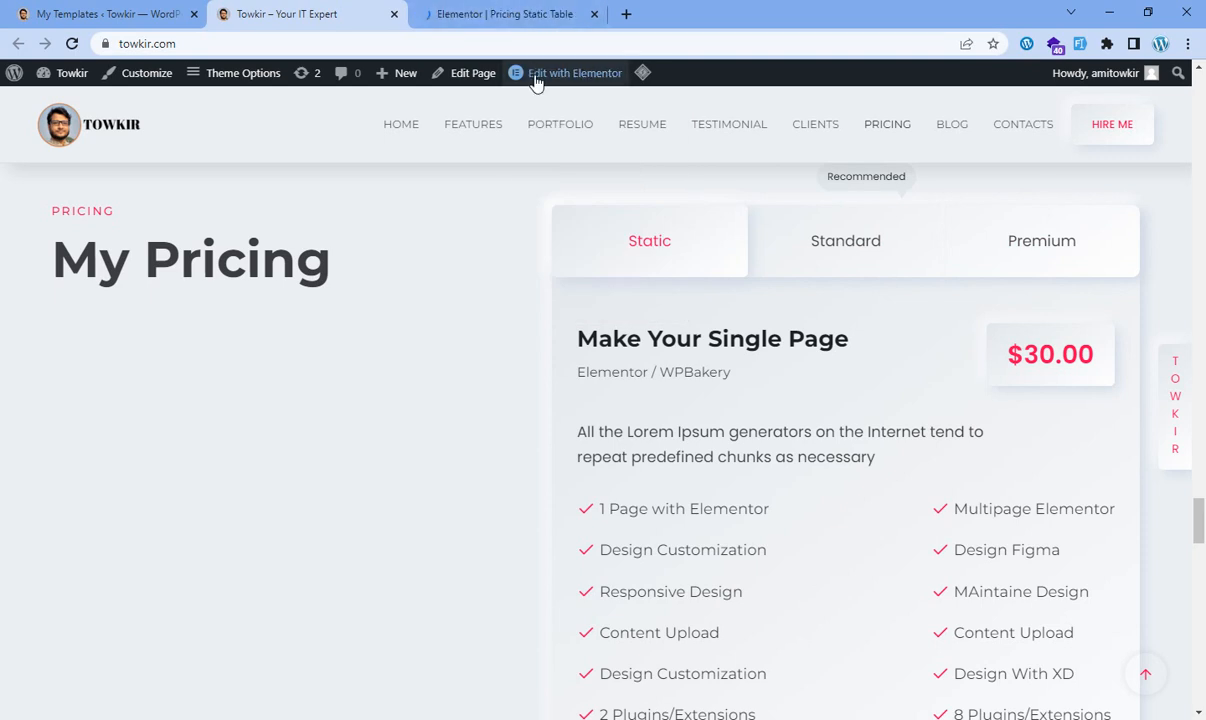
mouse_move(537, 81)
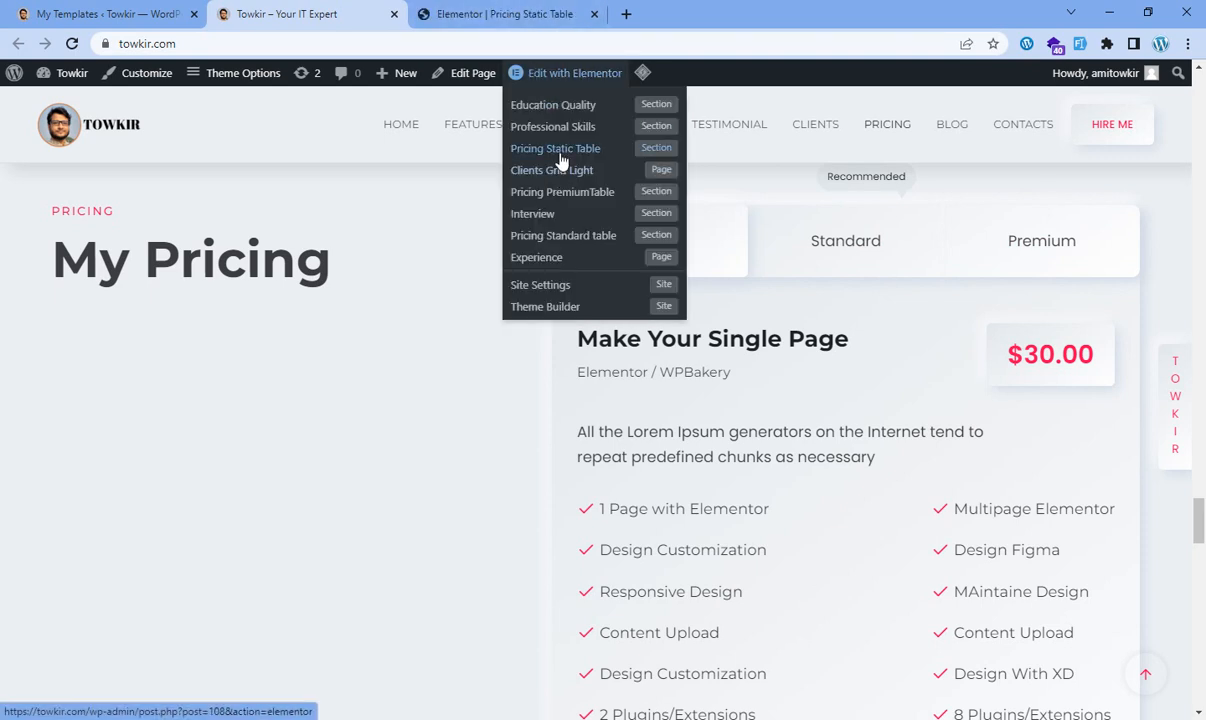
left_click(555, 200, "ctrl")
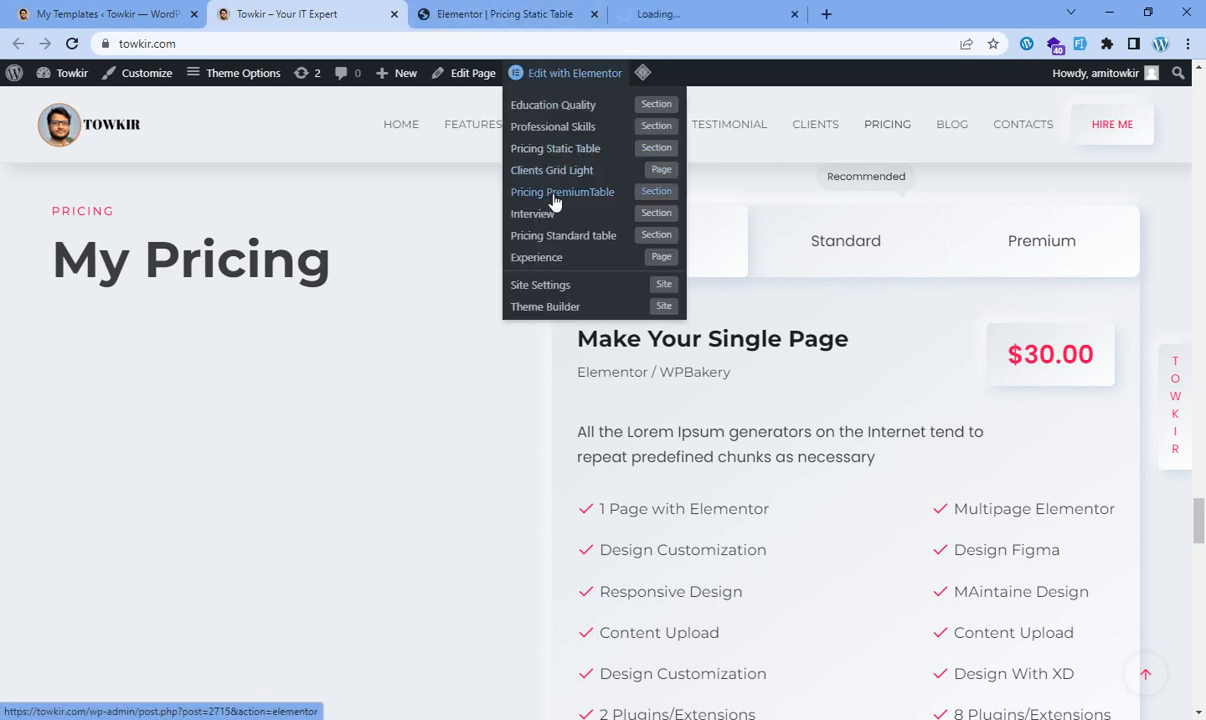
left_click(563, 237, "ctrl")
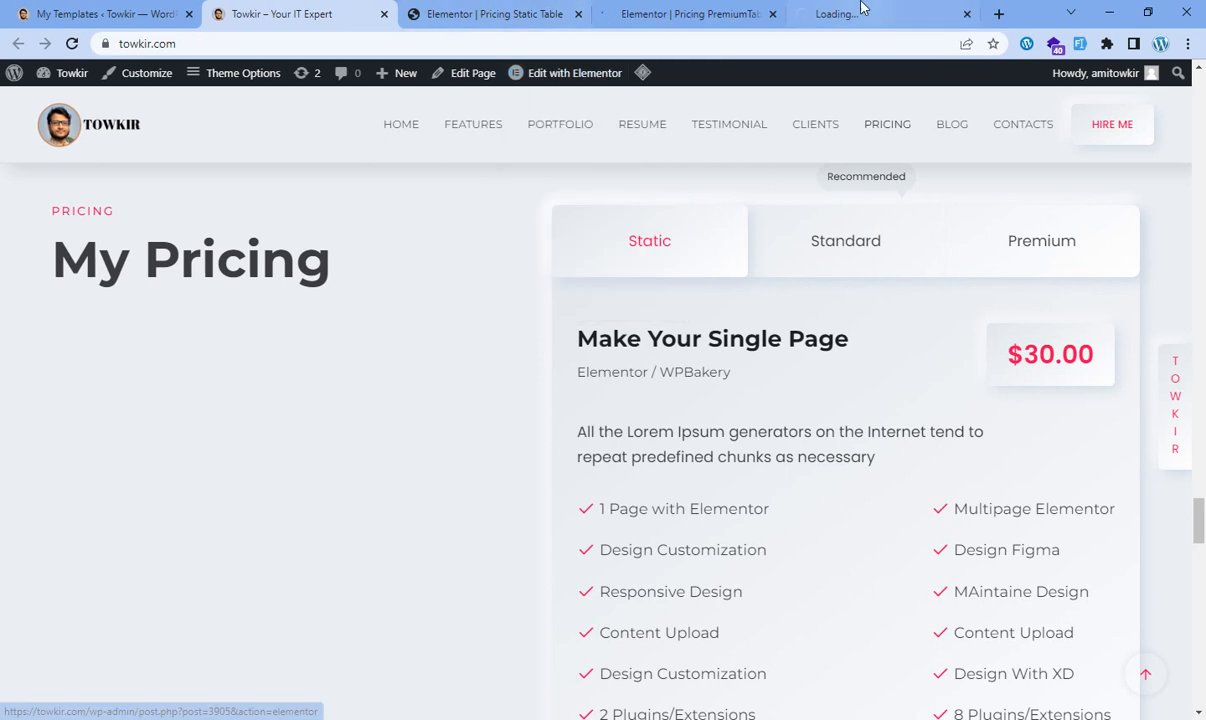
Link the static pricing table's ORDER NOW button to the owner's Facebook profile URL, opening in a new window, and update the template.
key("ctrl+Tab")
scroll(636, 440, "down", 3)
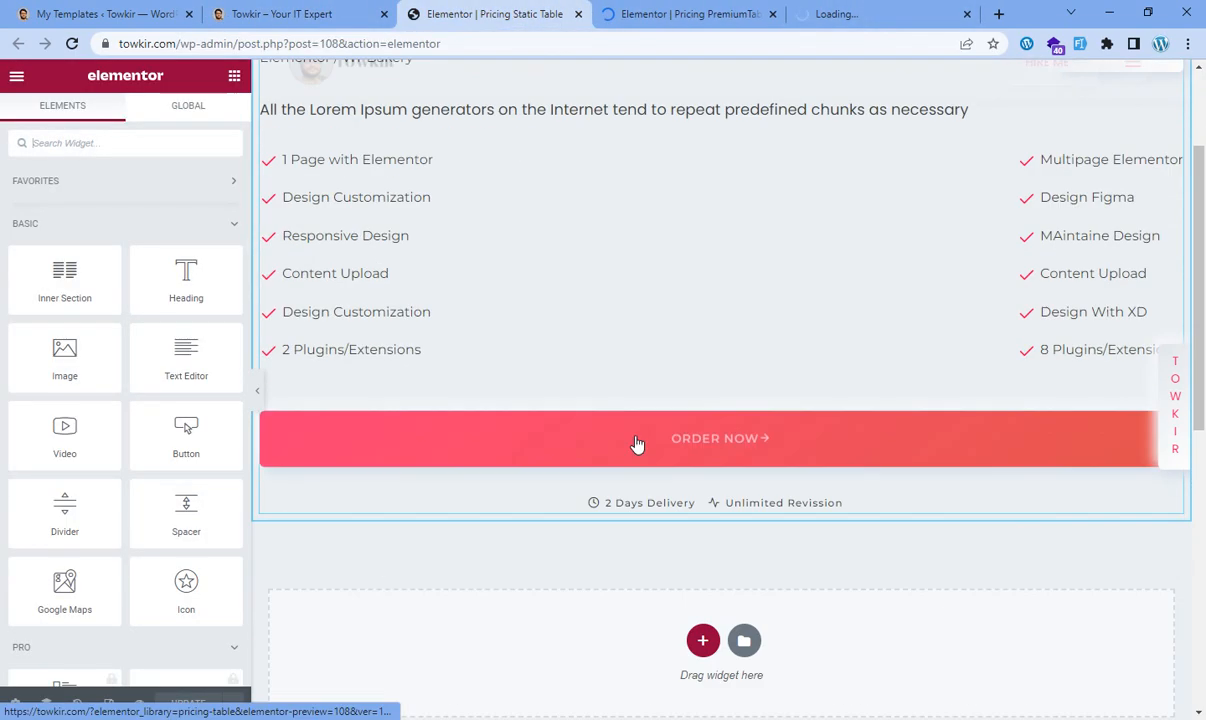
left_click(599, 453)
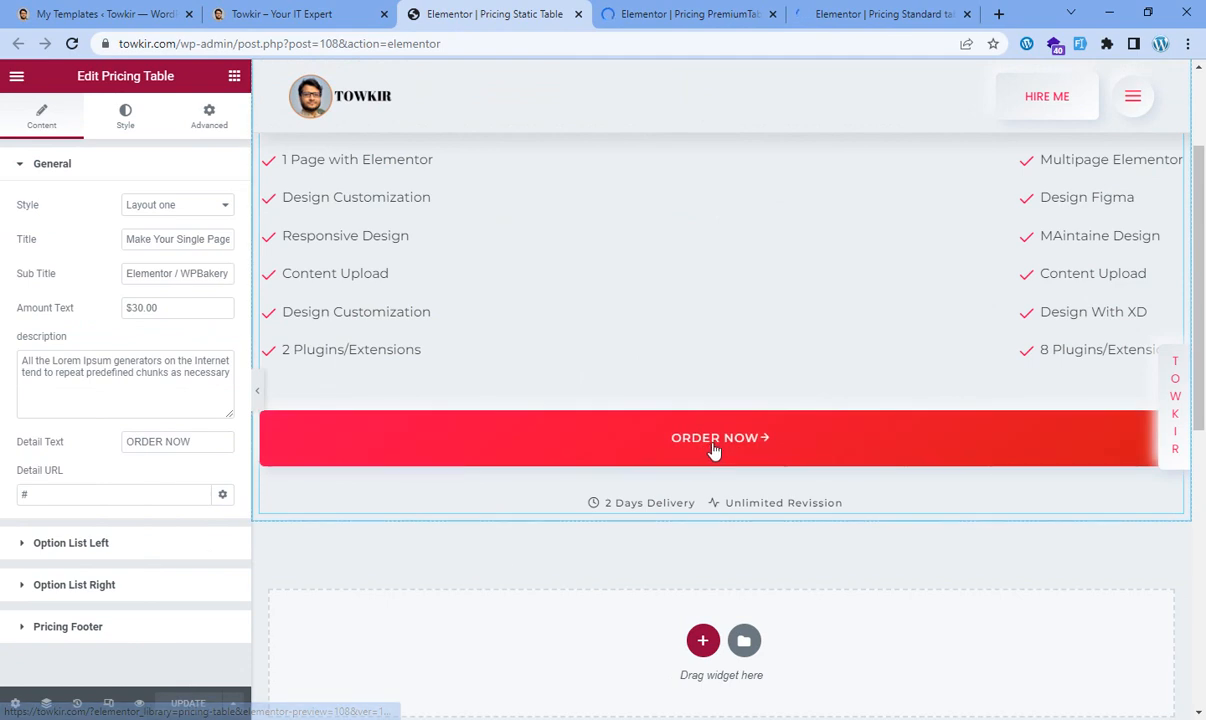
double_click(108, 496)
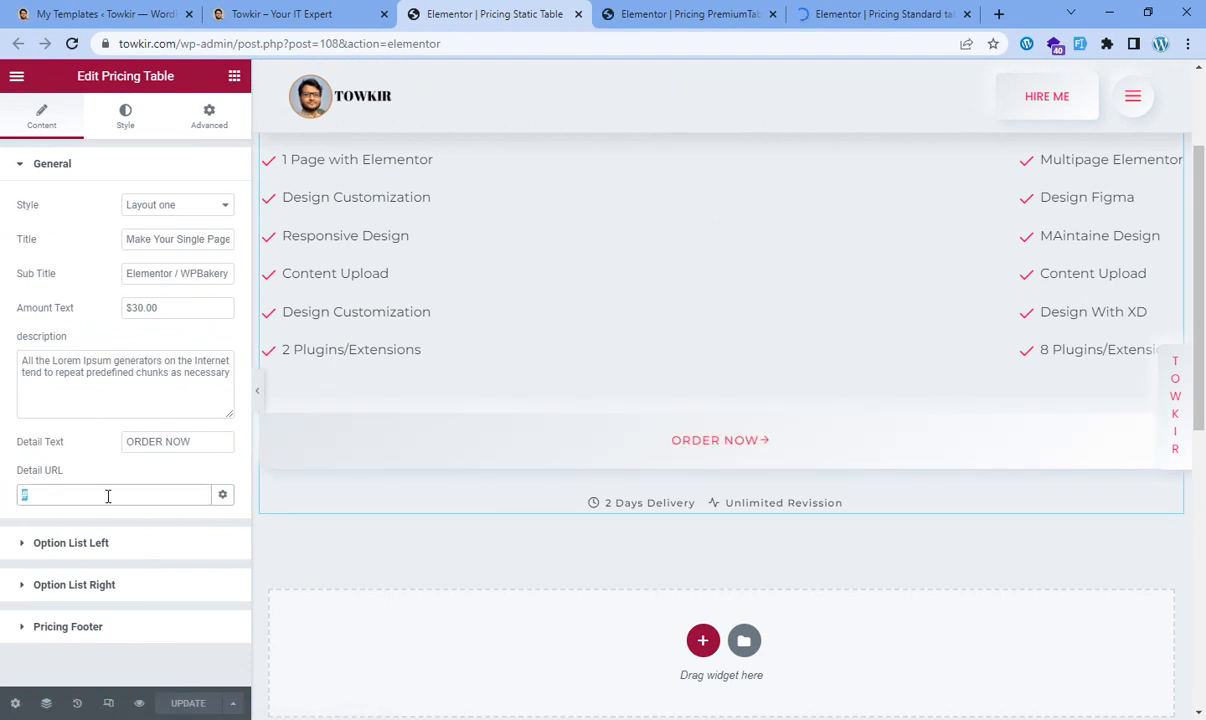
type("https://fb.com/towkir")
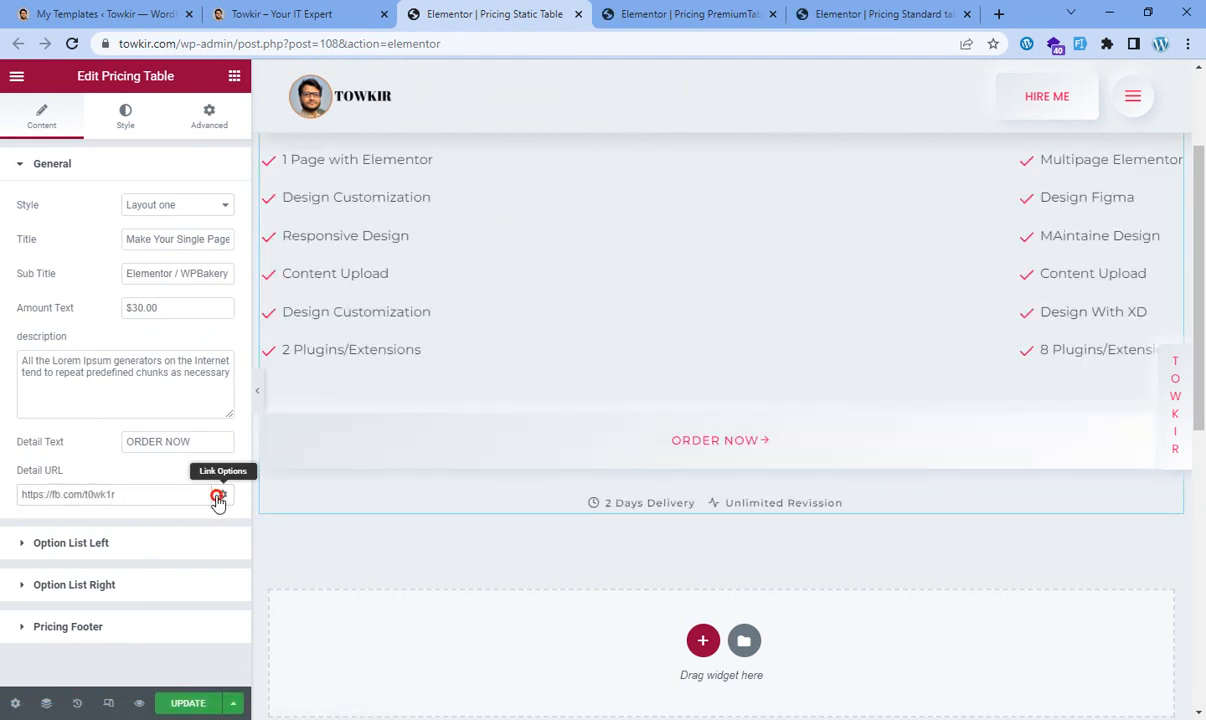
left_click(218, 497)
left_click(23, 520)
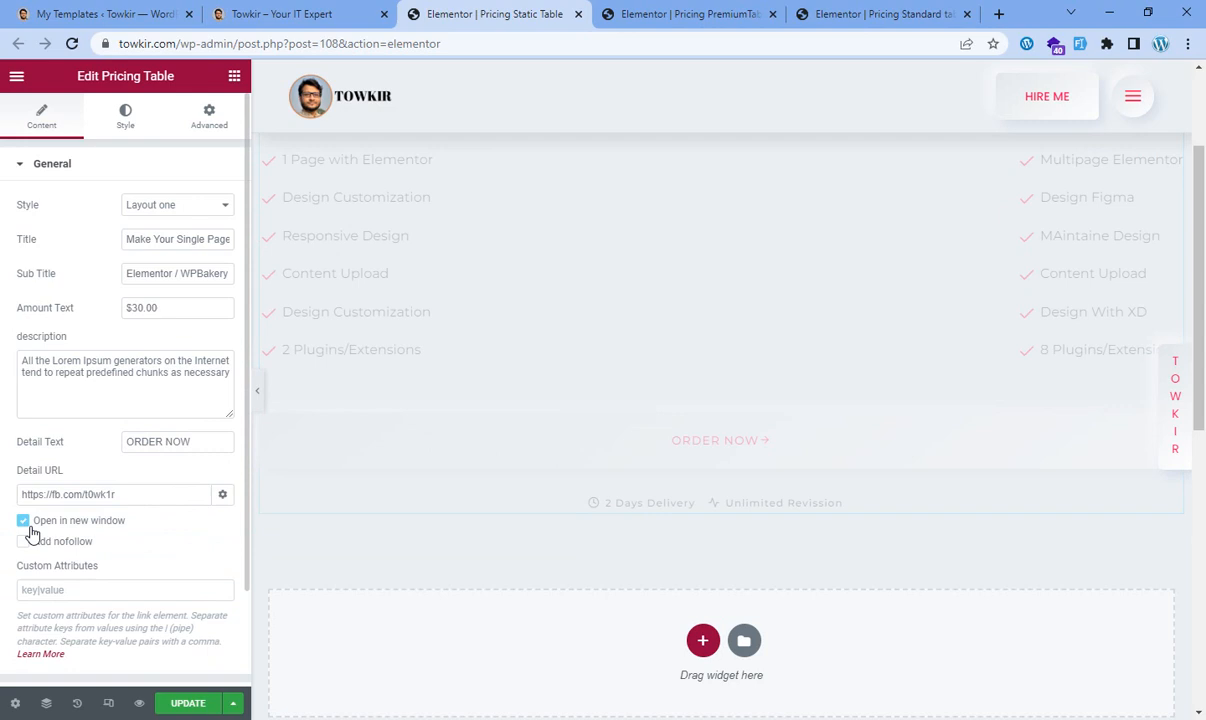
left_click(188, 704)
In the PremiumTable template, link ORDER NOW to the owner's Facebook profile URL, opening in a new window, and update it.
left_click(690, 13)
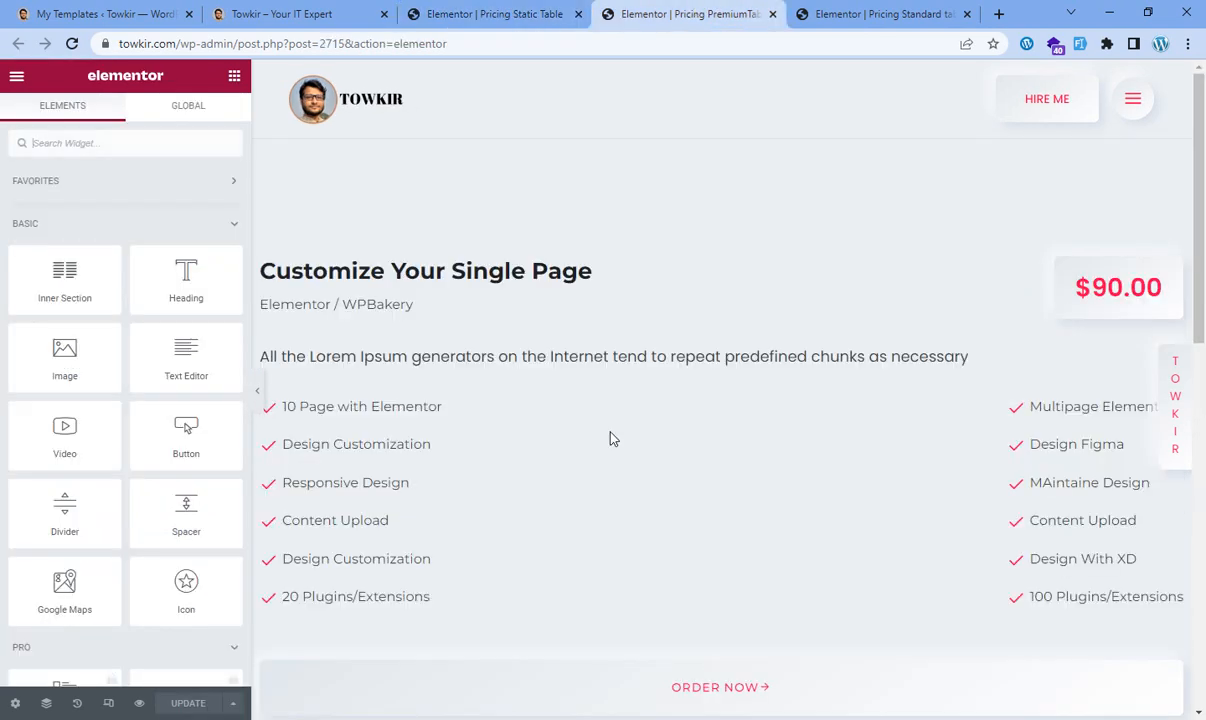
scroll(620, 642, "down", 1)
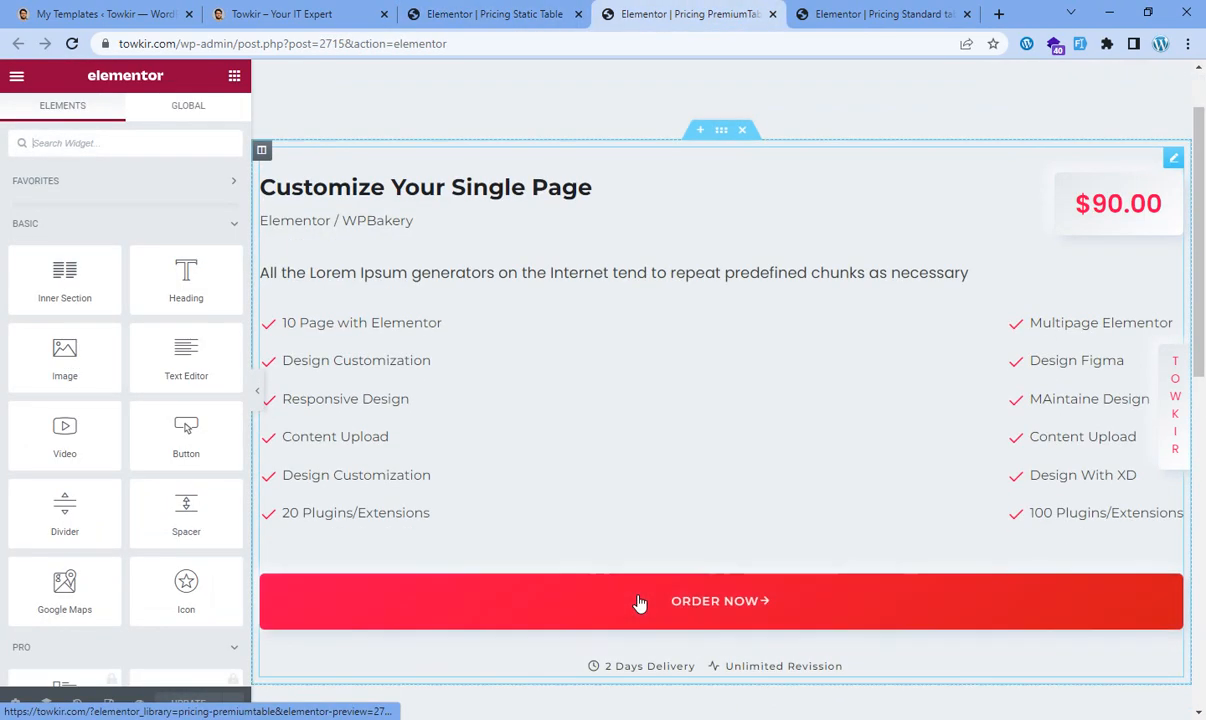
left_click(627, 601)
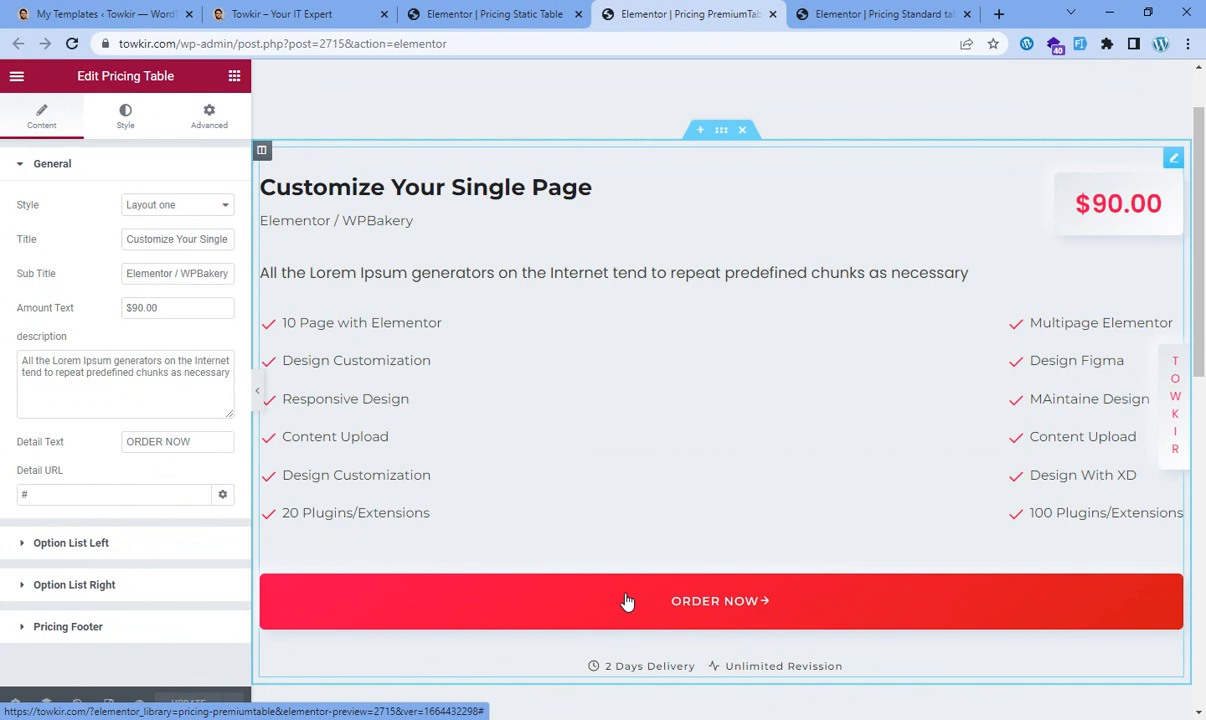
left_click(28, 493)
type("https://fb.com/t0wk1r")
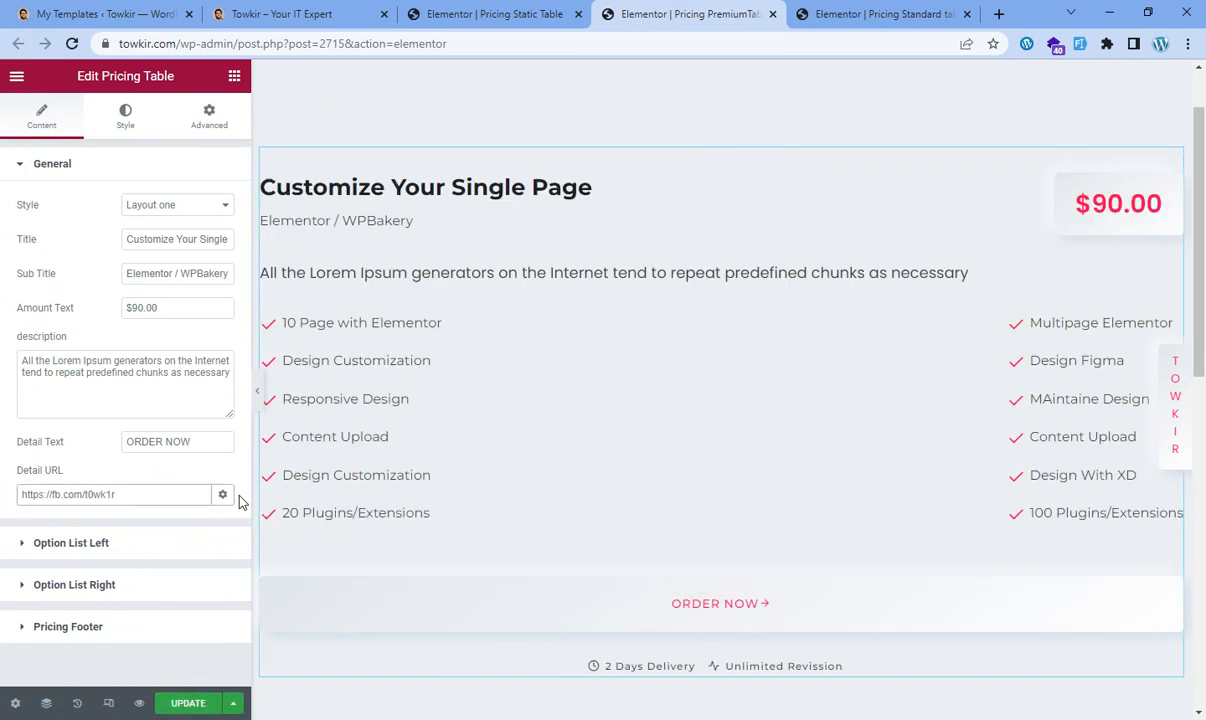
left_click(224, 496)
left_click(23, 520)
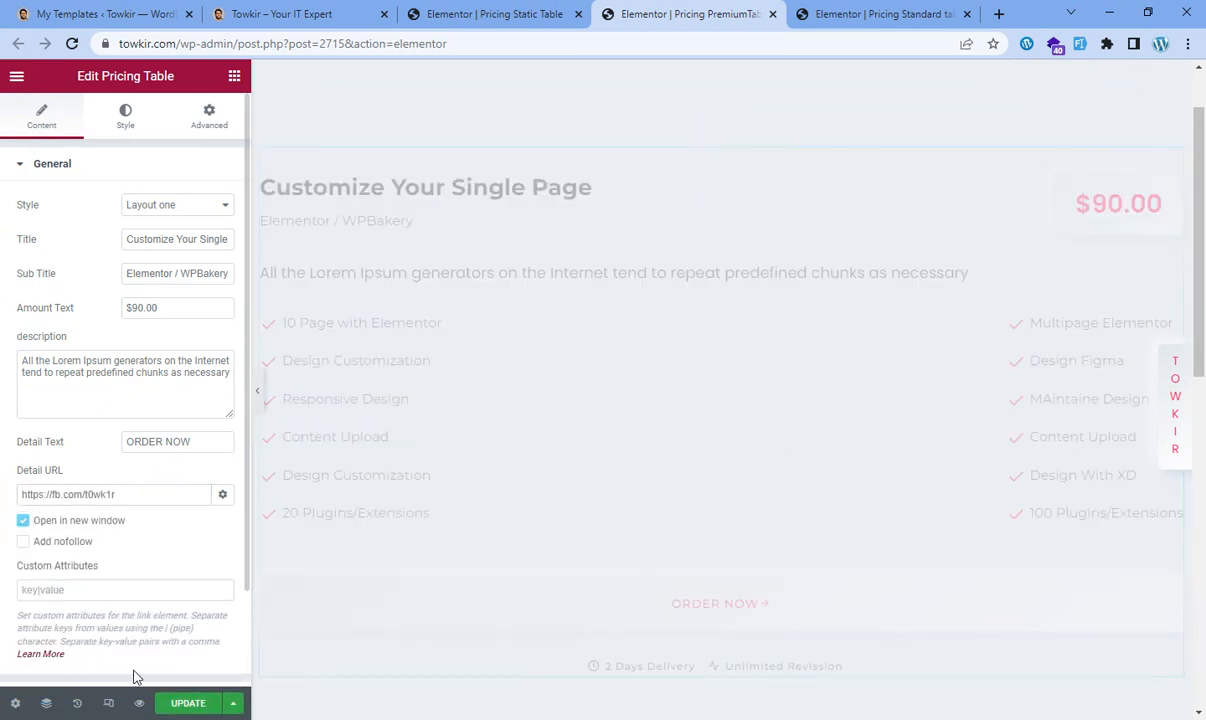
left_click(186, 712)
In the Standard table template, link ORDER NOW to the owner's Facebook profile URL, opening in a new window, and update it.
left_click(875, 26)
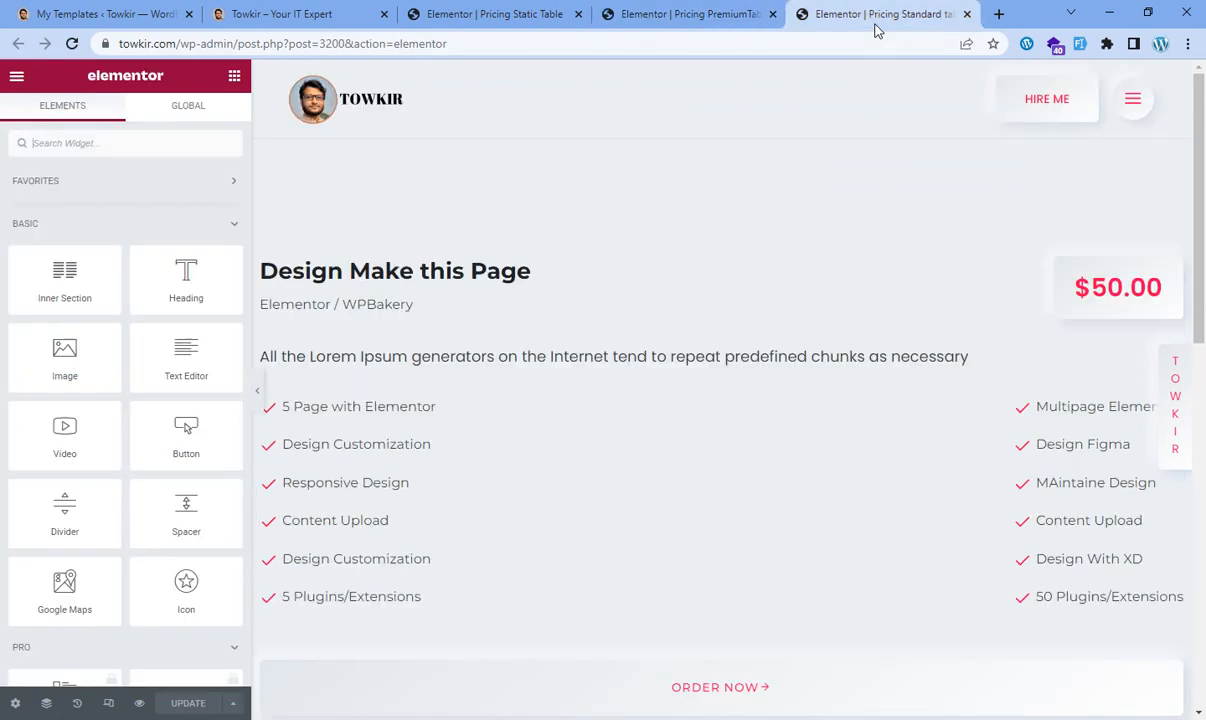
left_click(646, 690)
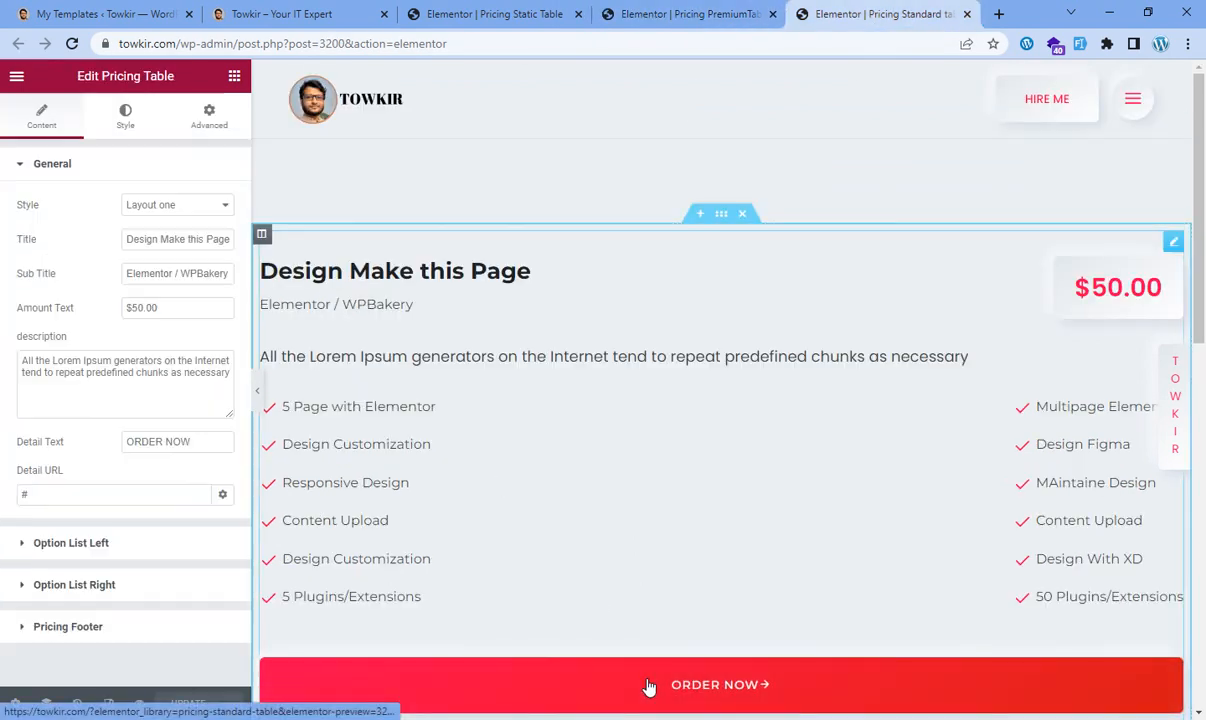
left_click(77, 492)
type("https://fb.com/t0wk1r")
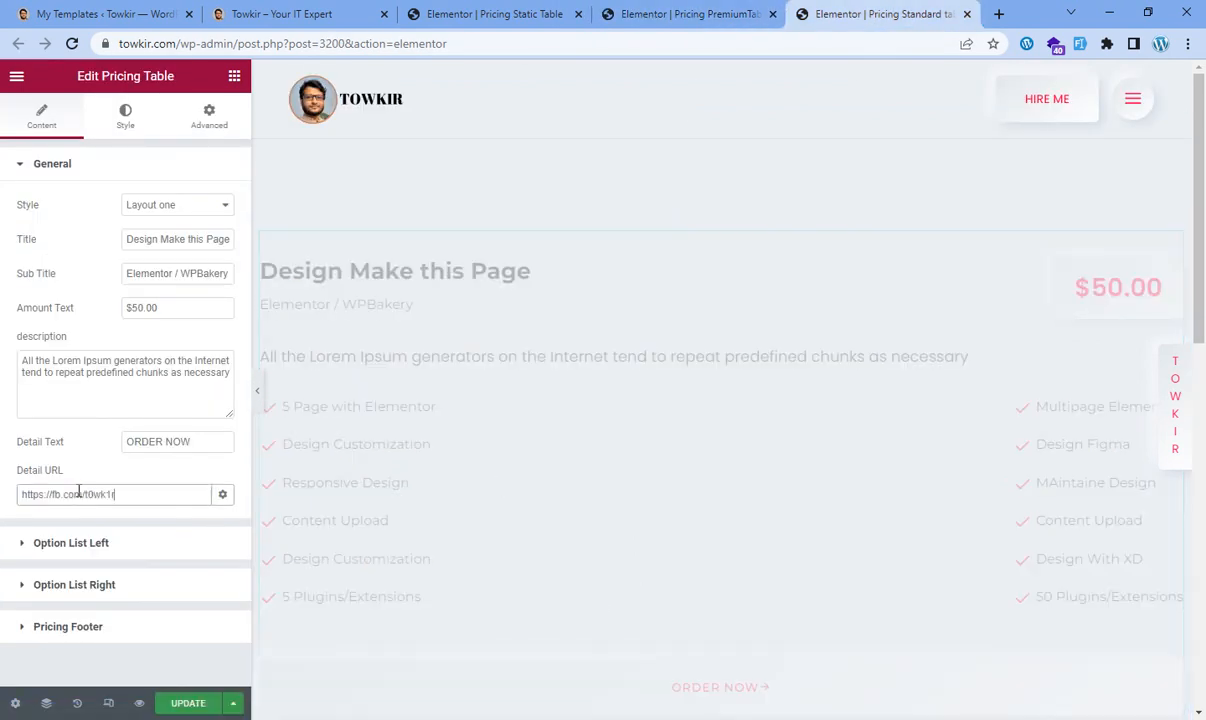
left_click(222, 494)
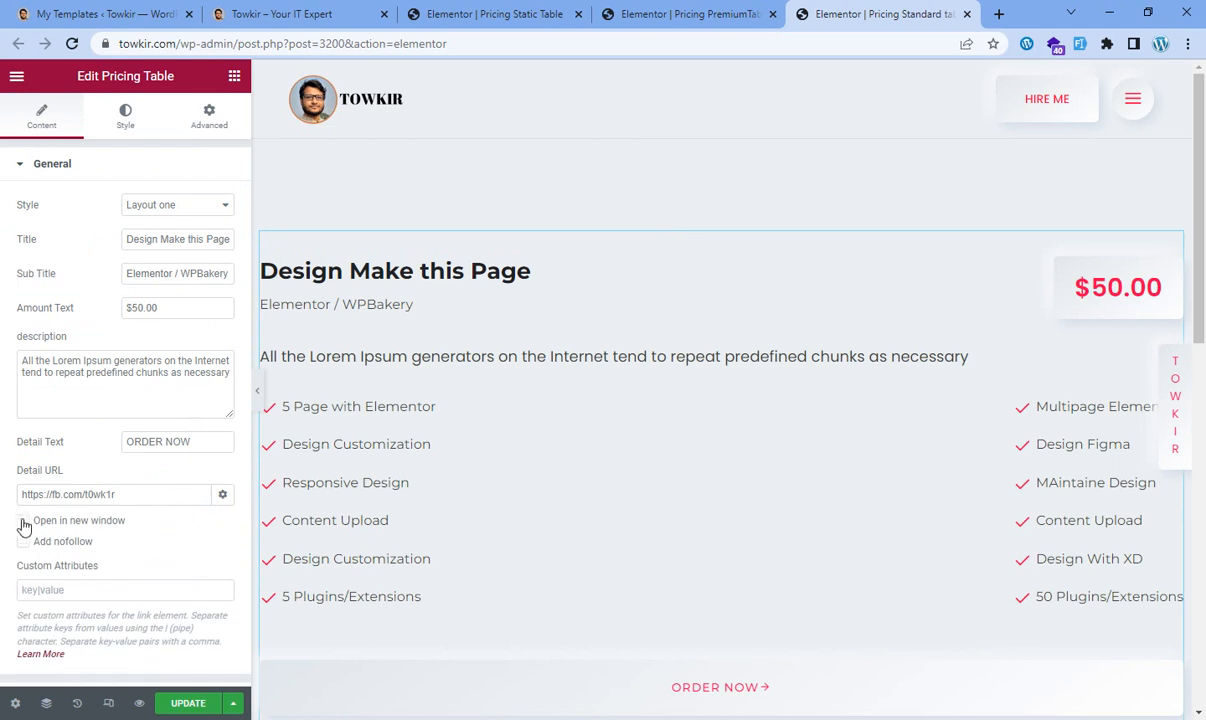
left_click(22, 521)
left_click(186, 704)
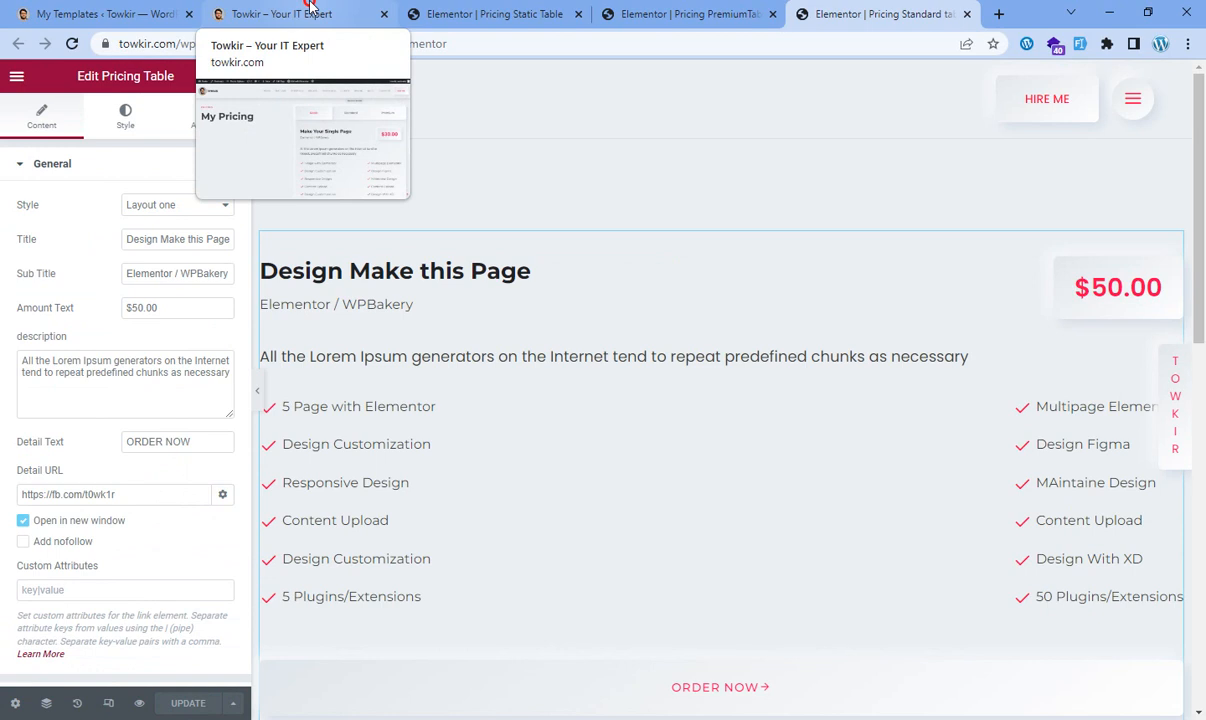
Go to the WordPress dashboard from the site page and open the live site in a new browser tab.
left_click(311, 8)
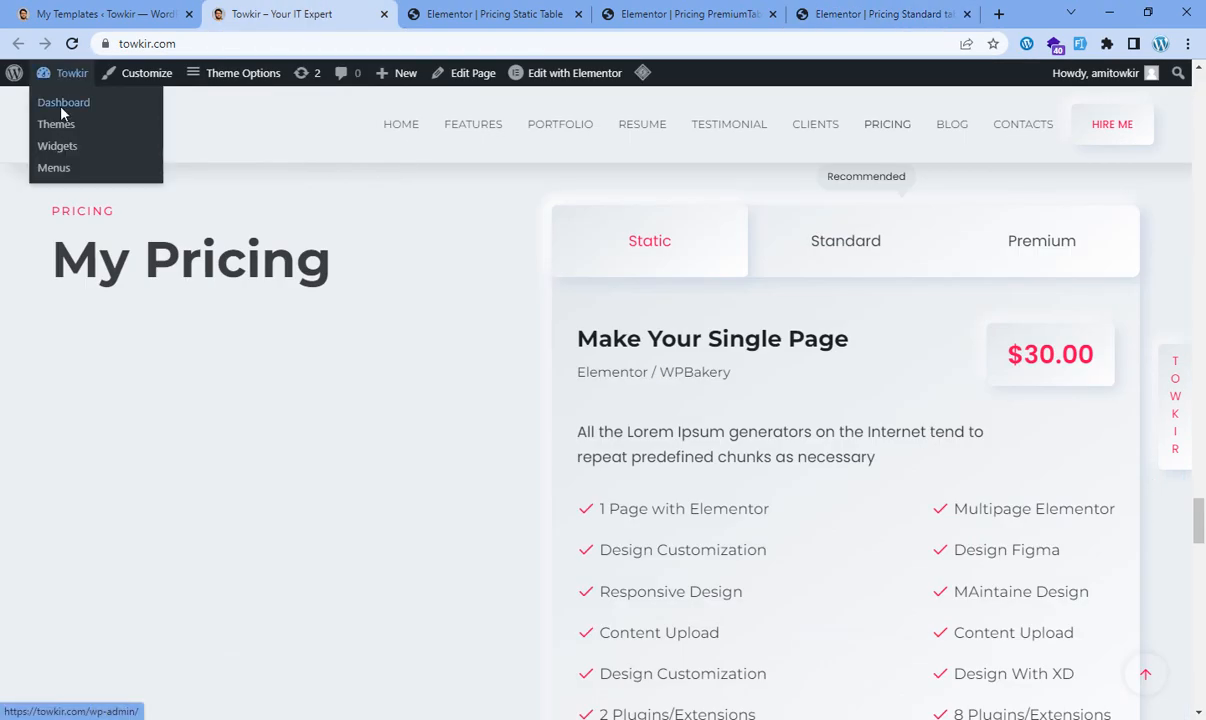
left_click(64, 106)
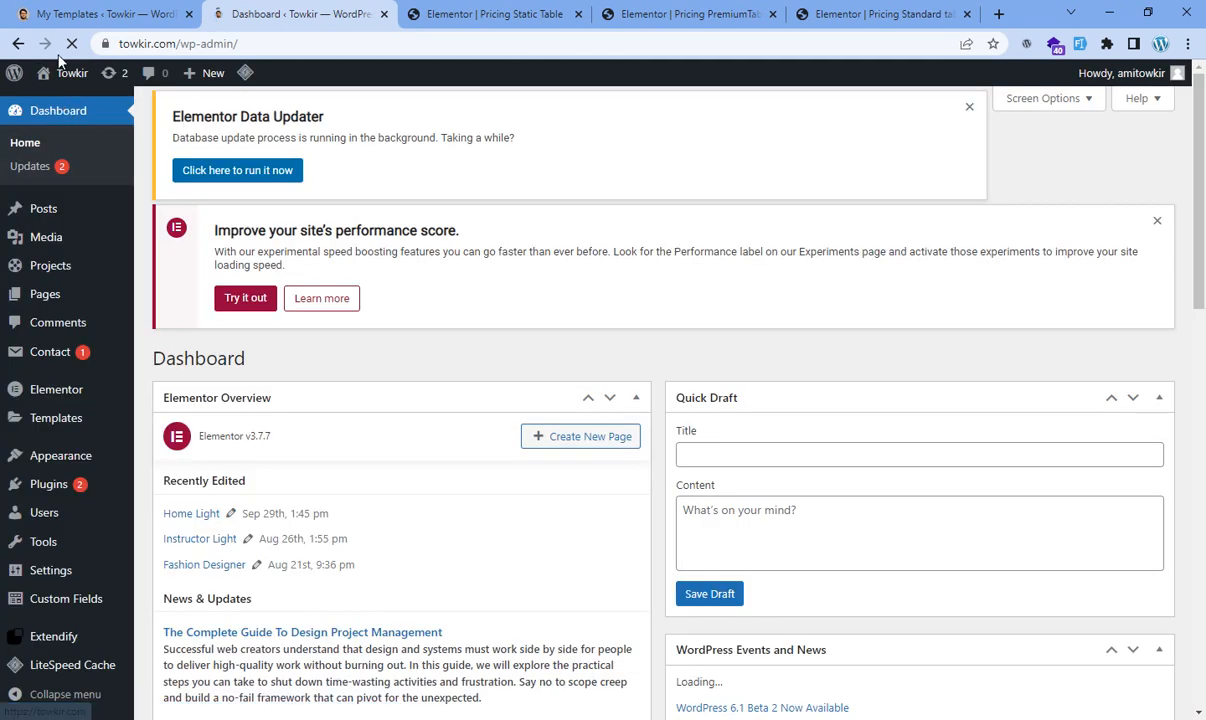
left_click(61, 103)
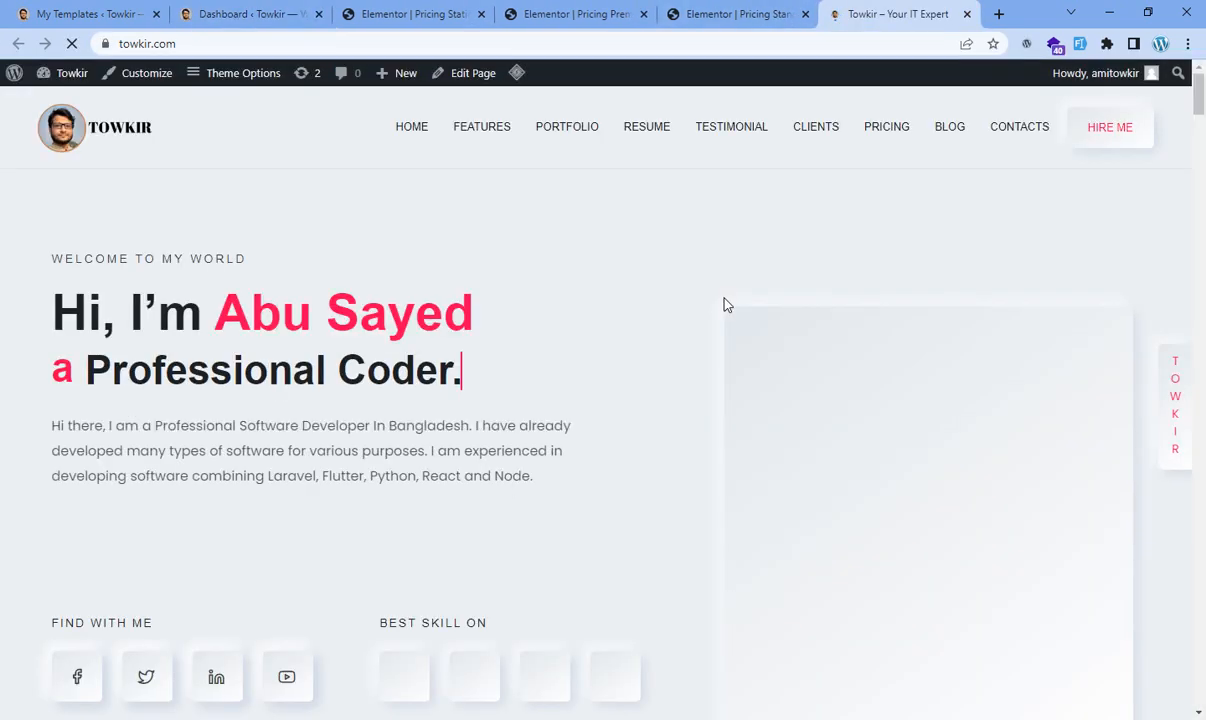
Test the Static plan's ORDER NOW link in the live site's pricing section, and close the page it opens.
left_click(876, 129)
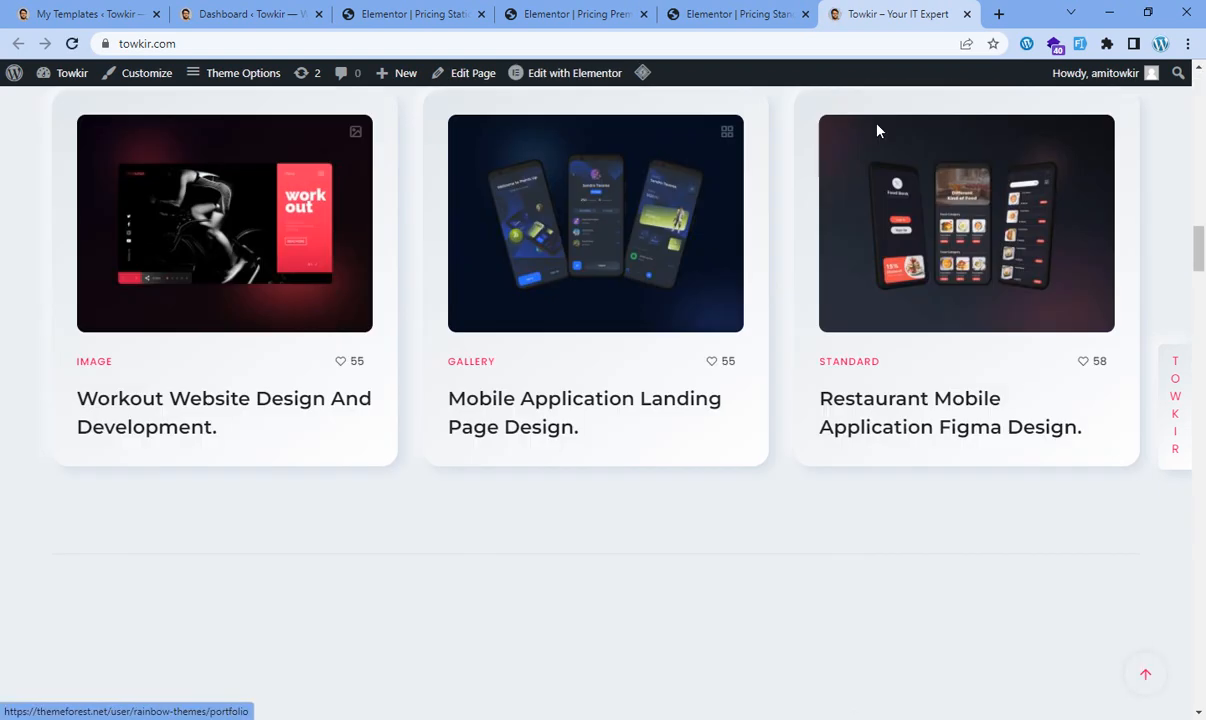
scroll(773, 496, "down", 3)
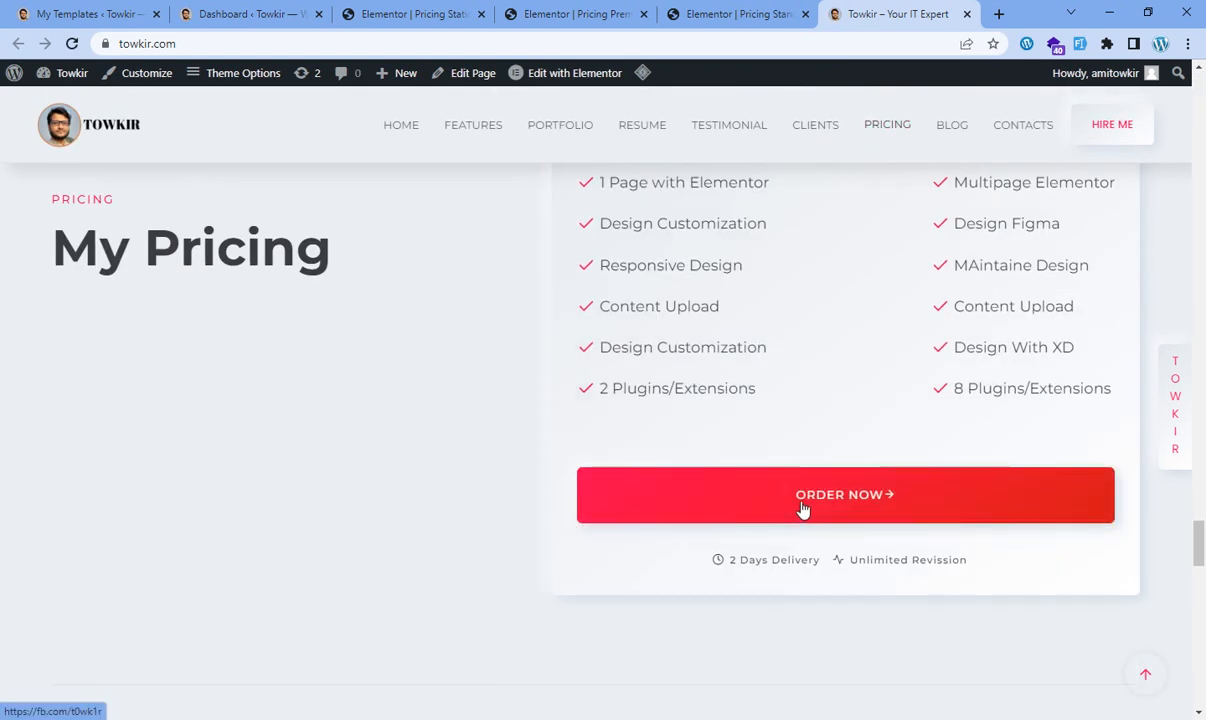
left_click(802, 509)
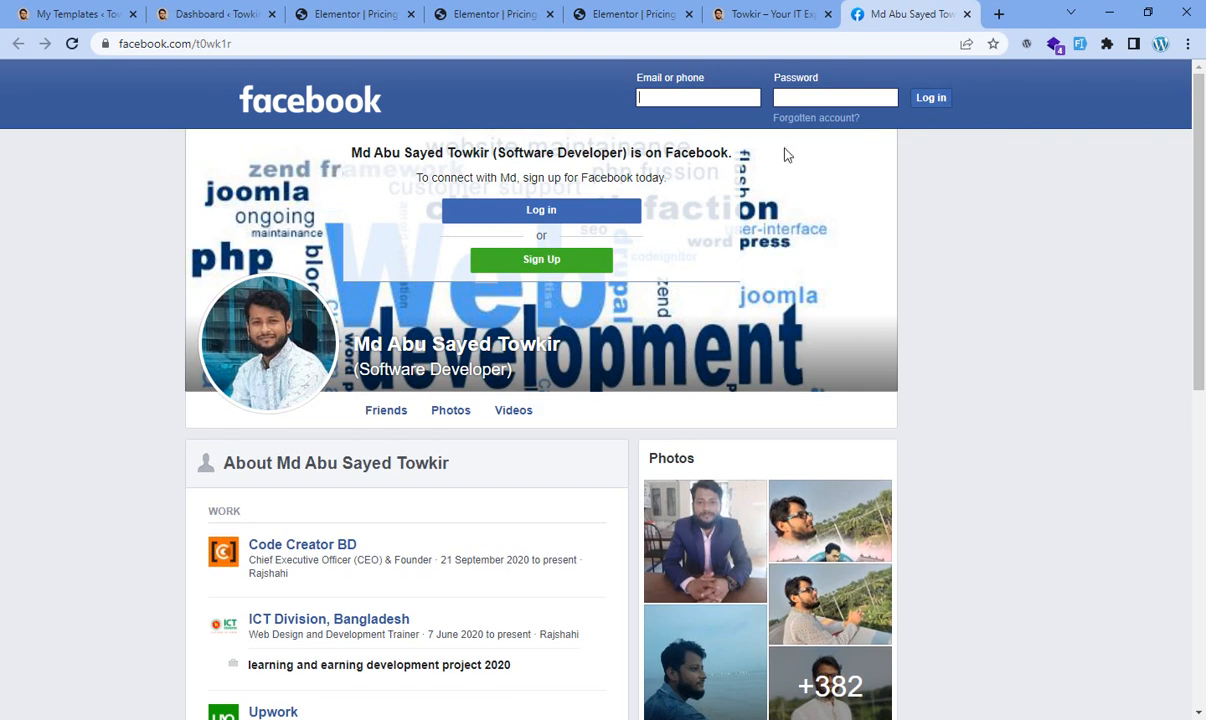
left_click(967, 14)
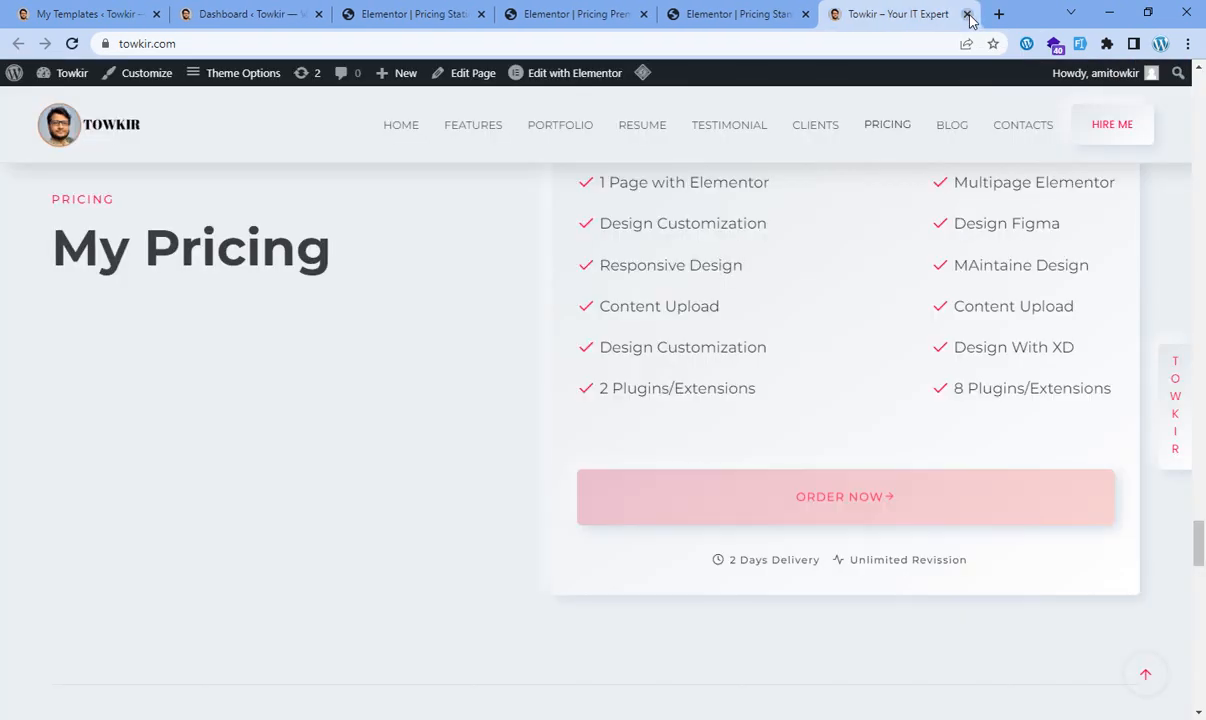
scroll(655, 383, "up", 3)
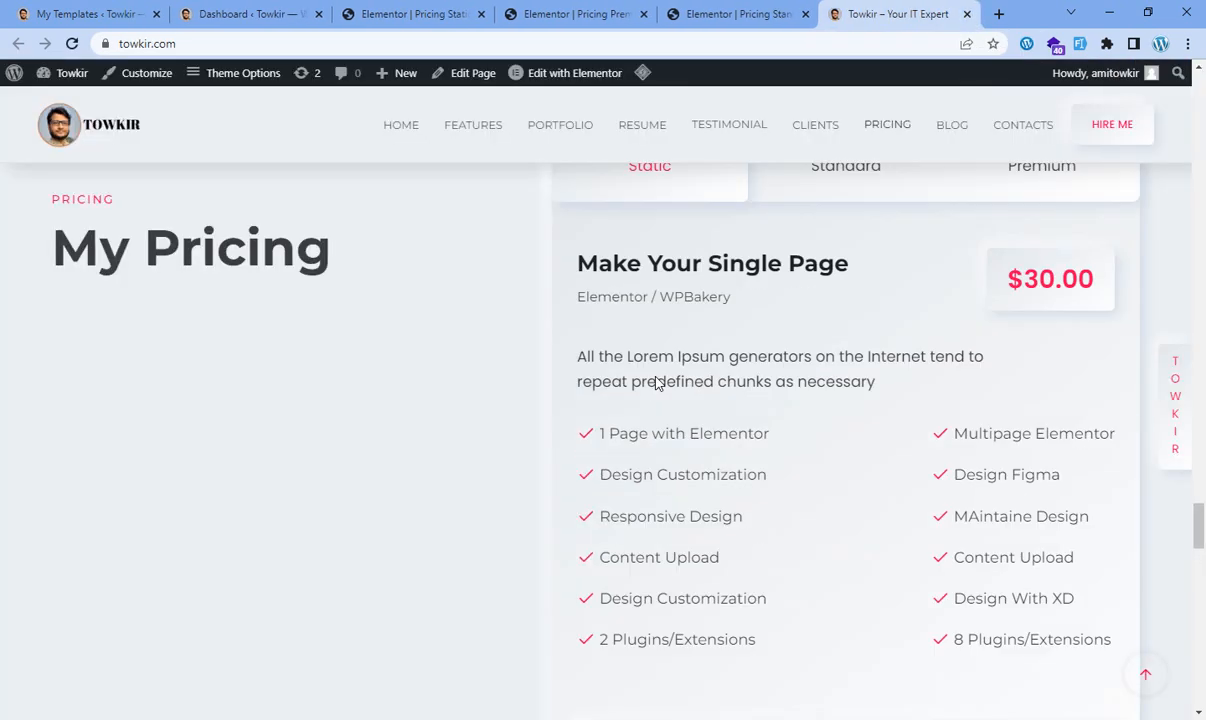
scroll(655, 320, "up", 2)
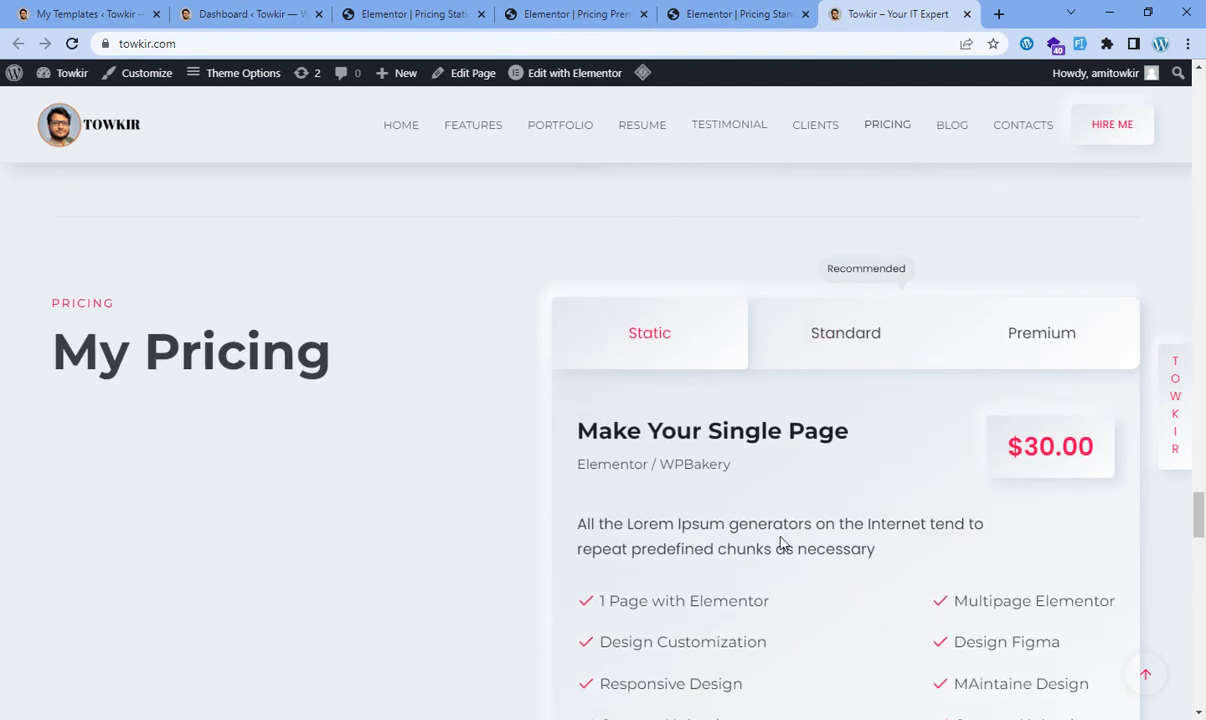
Return to the Pricing Static Table template and review its Style options, keeping Layout one.
left_click(708, 14)
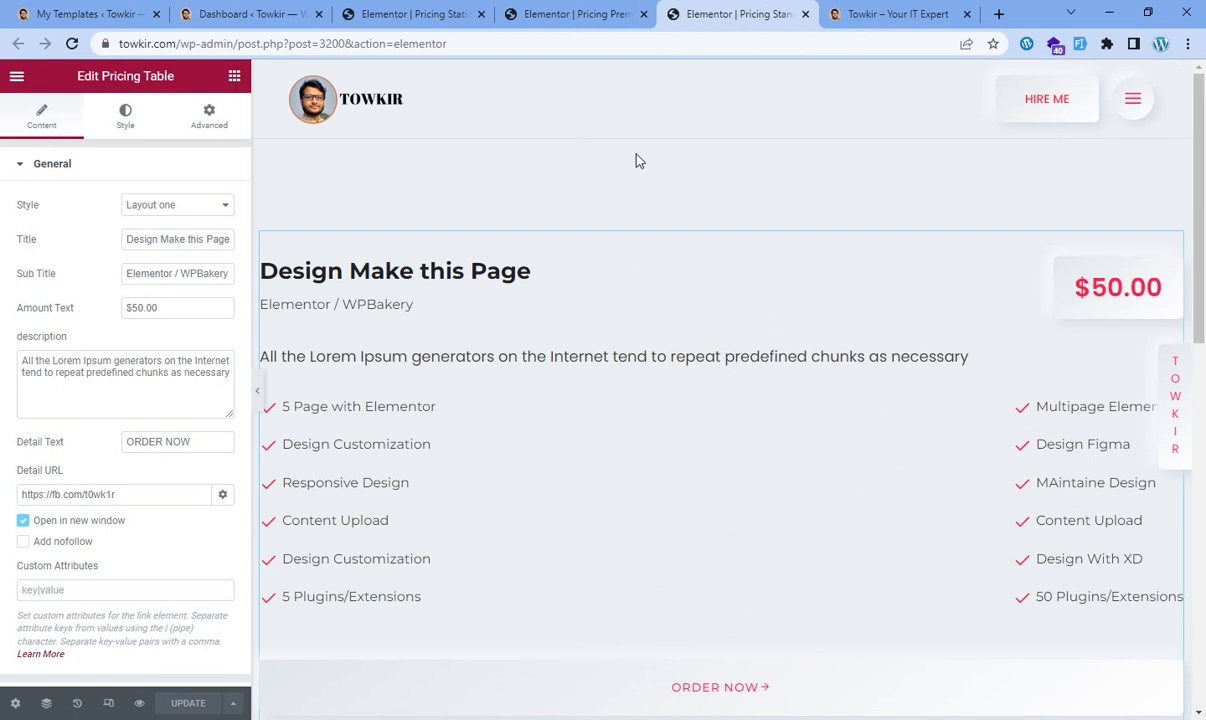
left_click(415, 15)
scroll(648, 330, "up", 3)
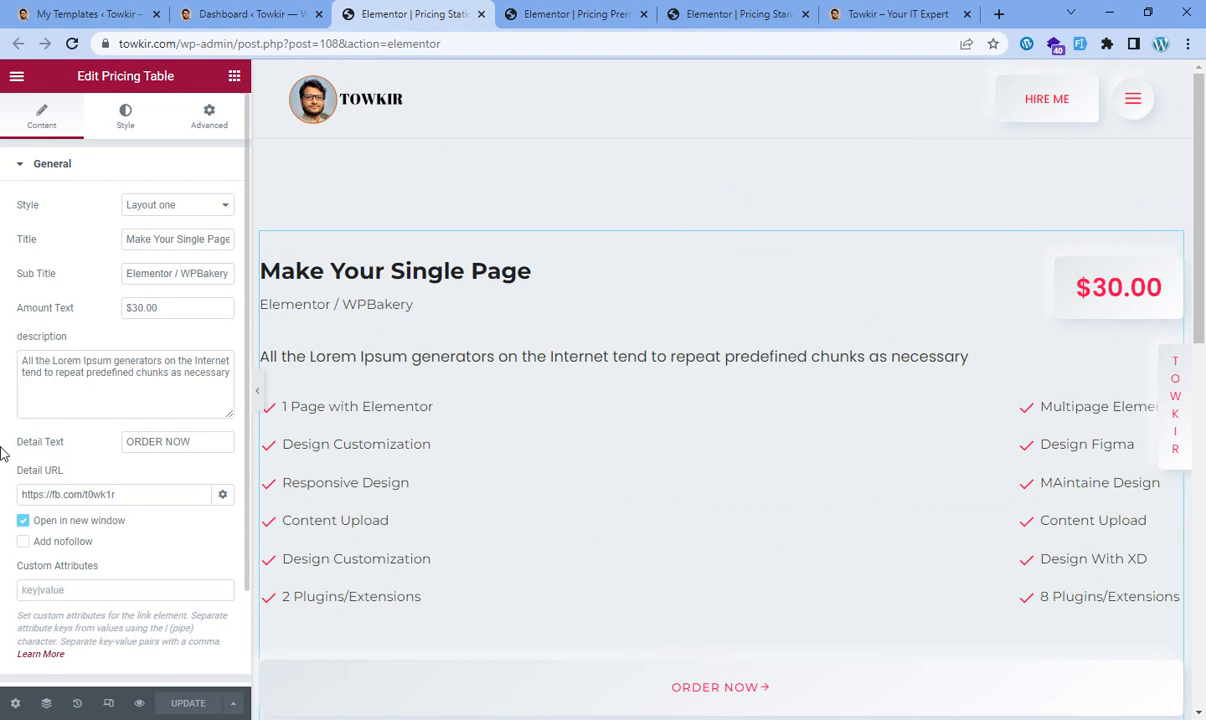
left_click(149, 211)
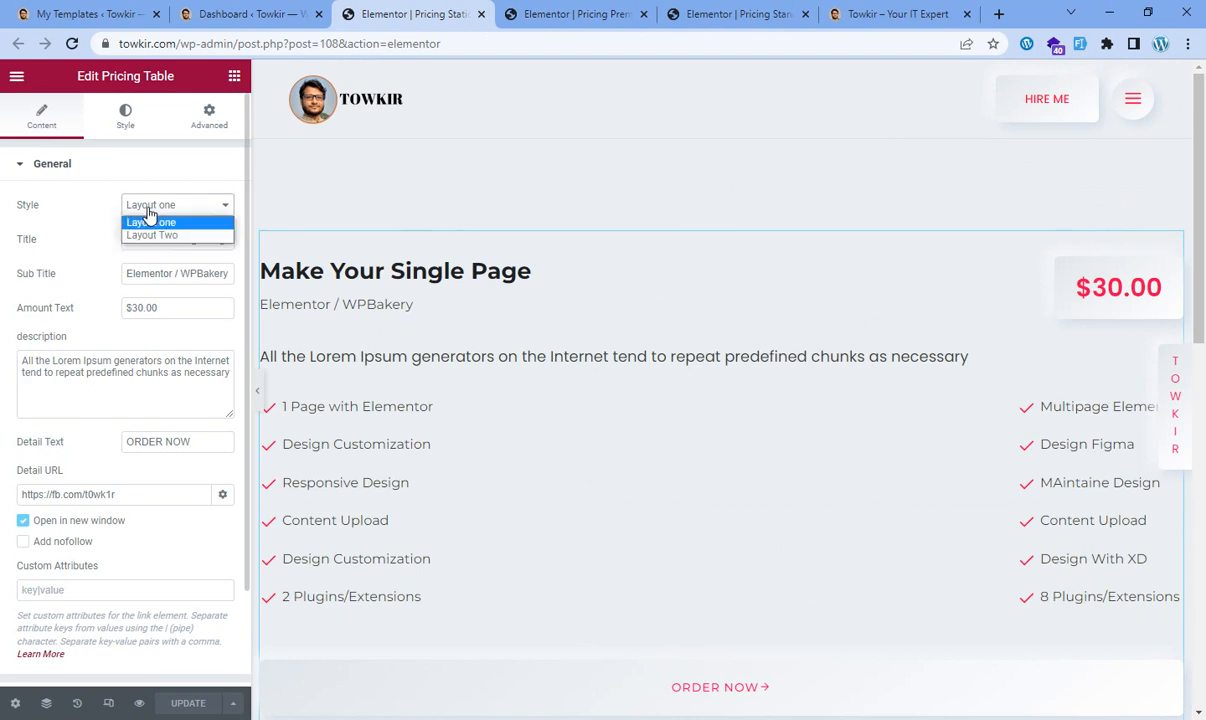
left_click(149, 221)
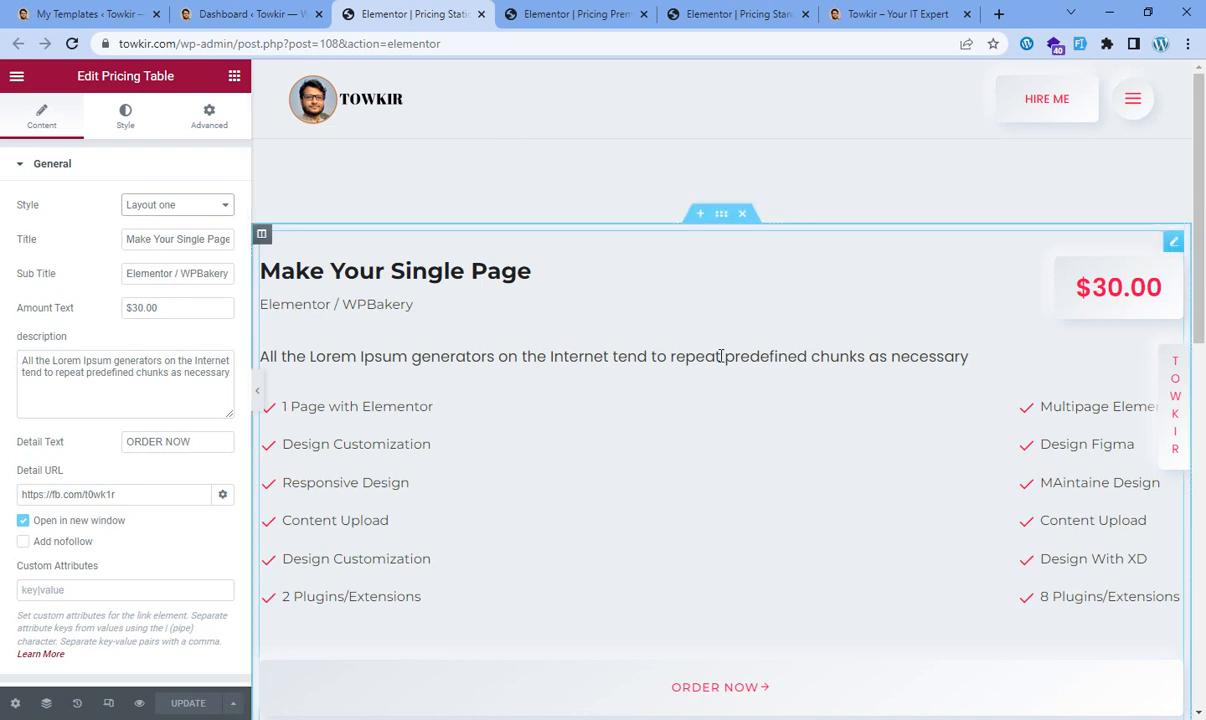
Review the Static pricing table's general settings, left and right option lists, and pricing footer texts against the page preview.
scroll(28, 413, "down", 1)
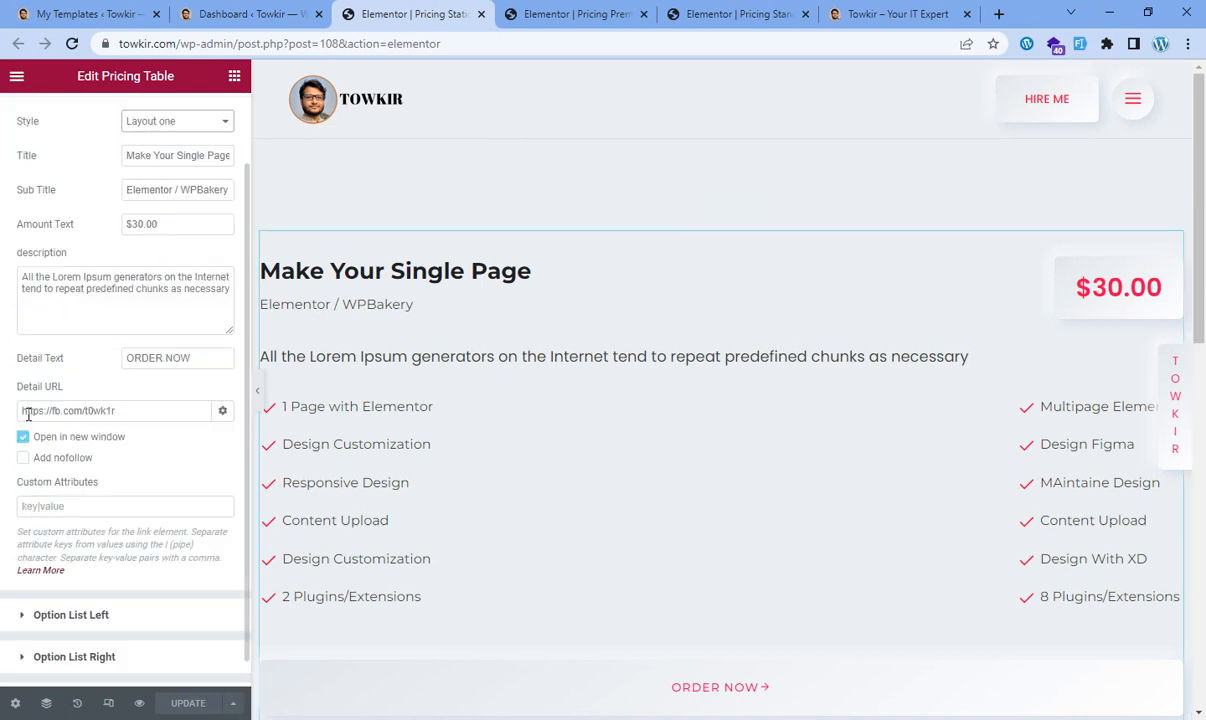
scroll(88, 510, "down", 1)
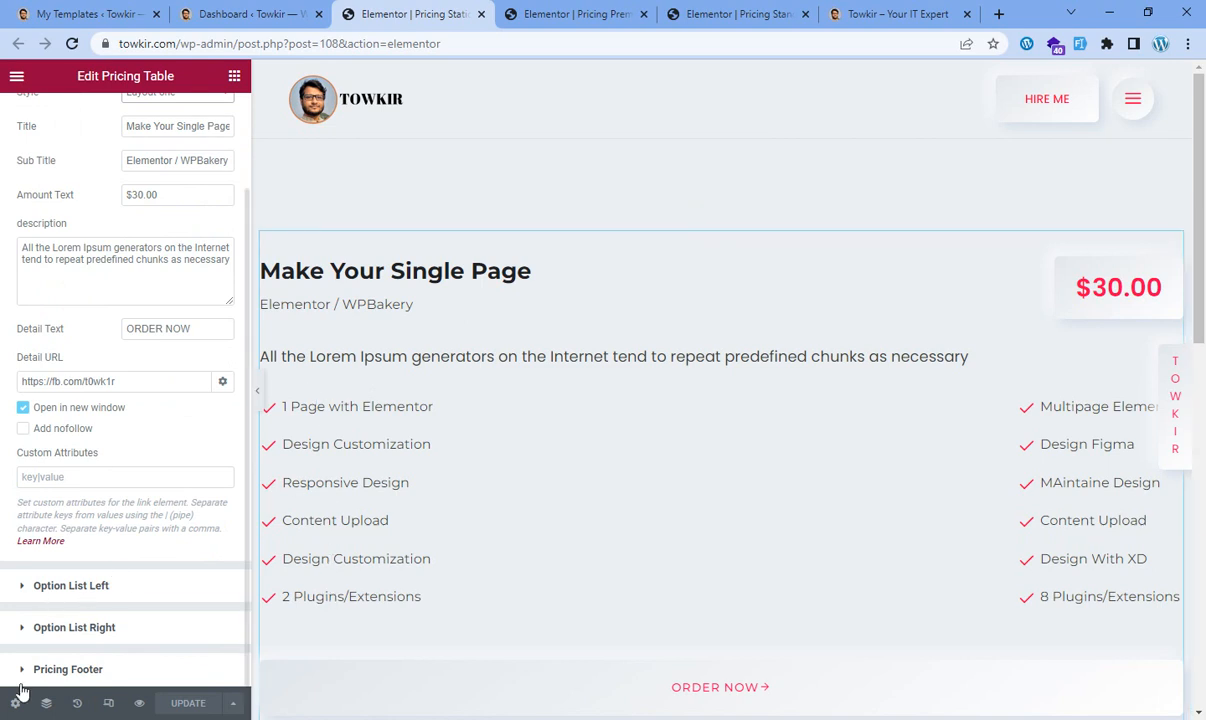
left_click(22, 592)
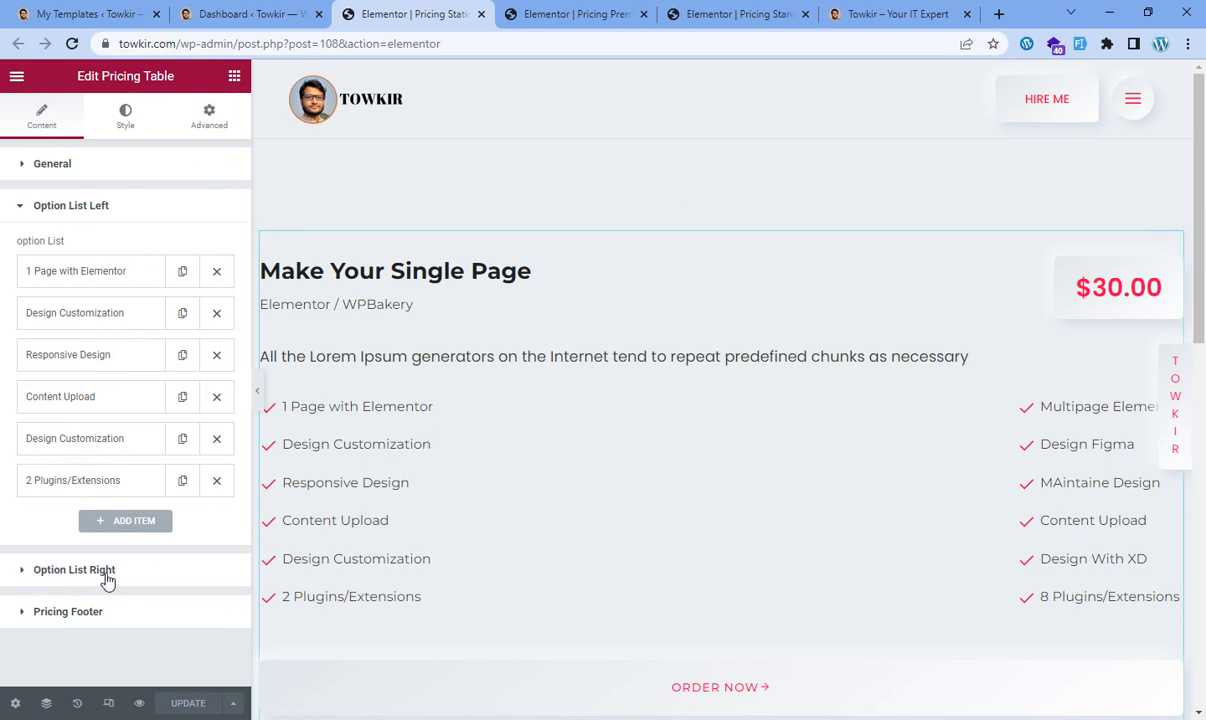
left_click(22, 570)
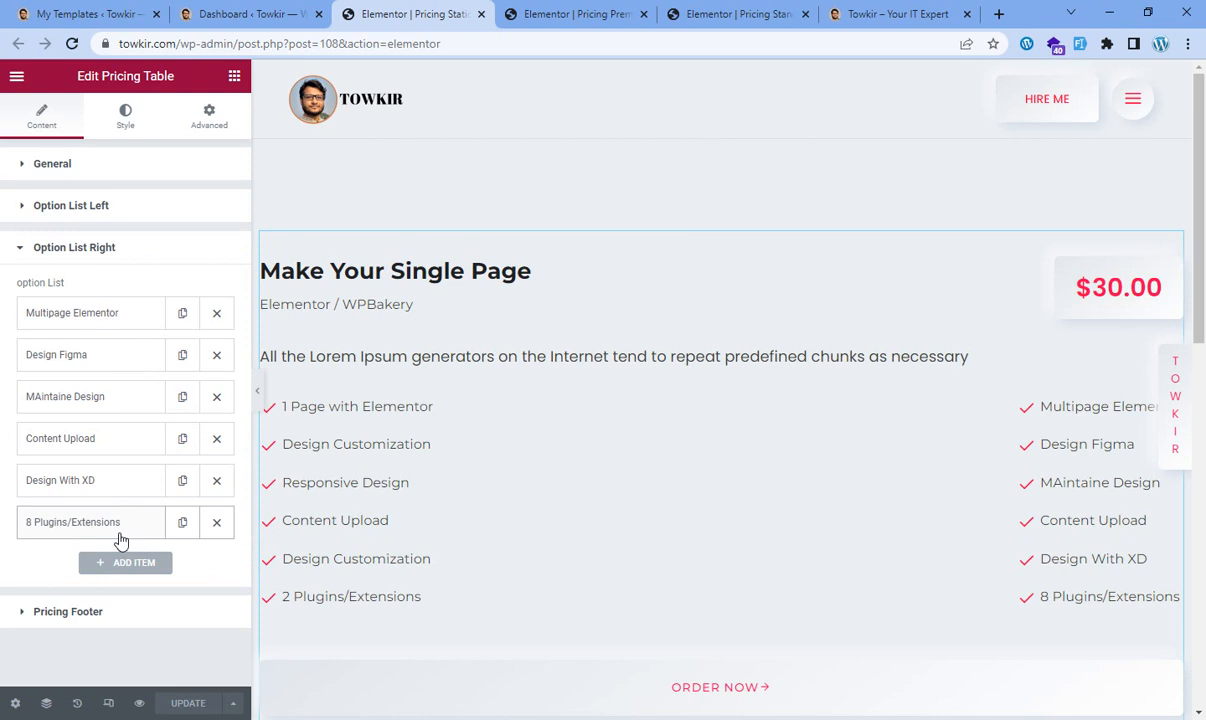
left_click(24, 614)
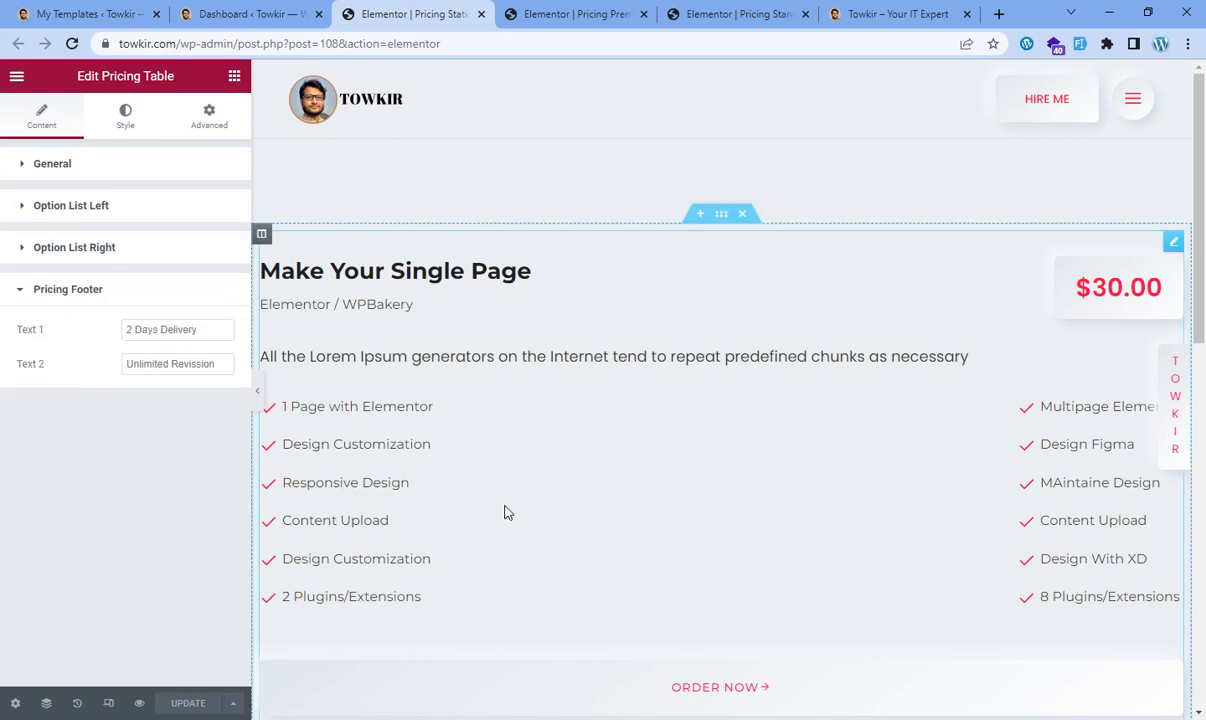
scroll(504, 512, "down", 3)
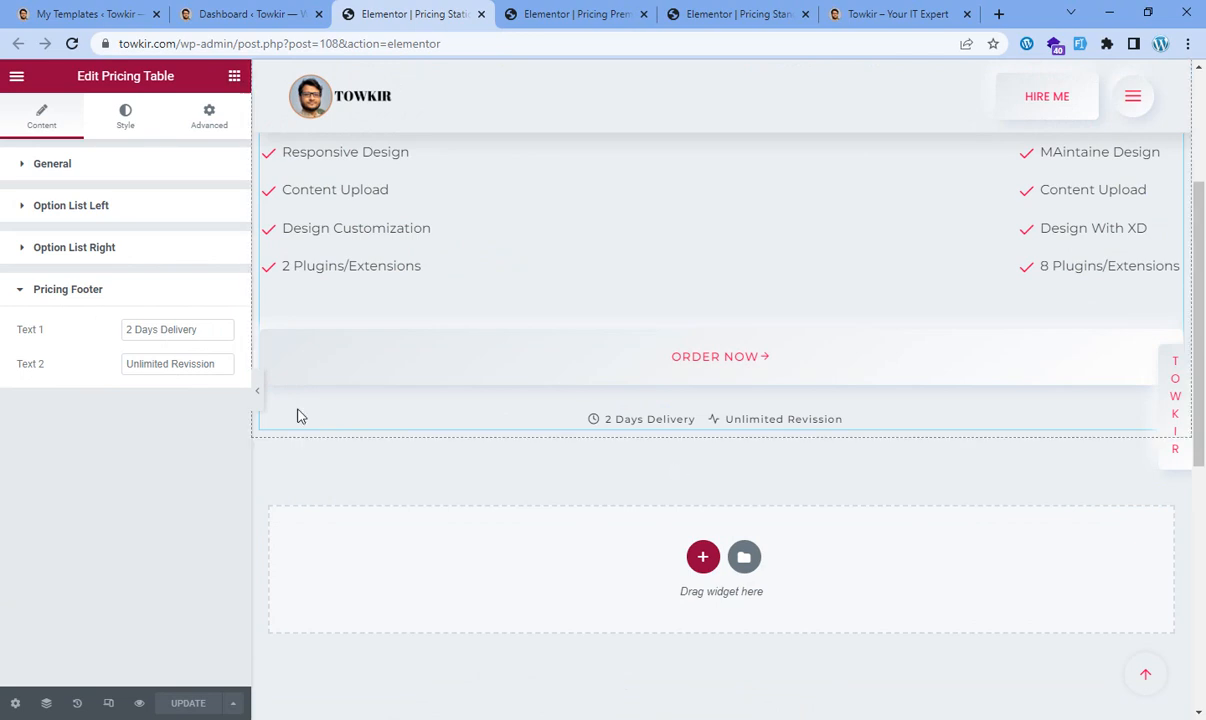
left_click(26, 290)
scroll(266, 487, "up", 3)
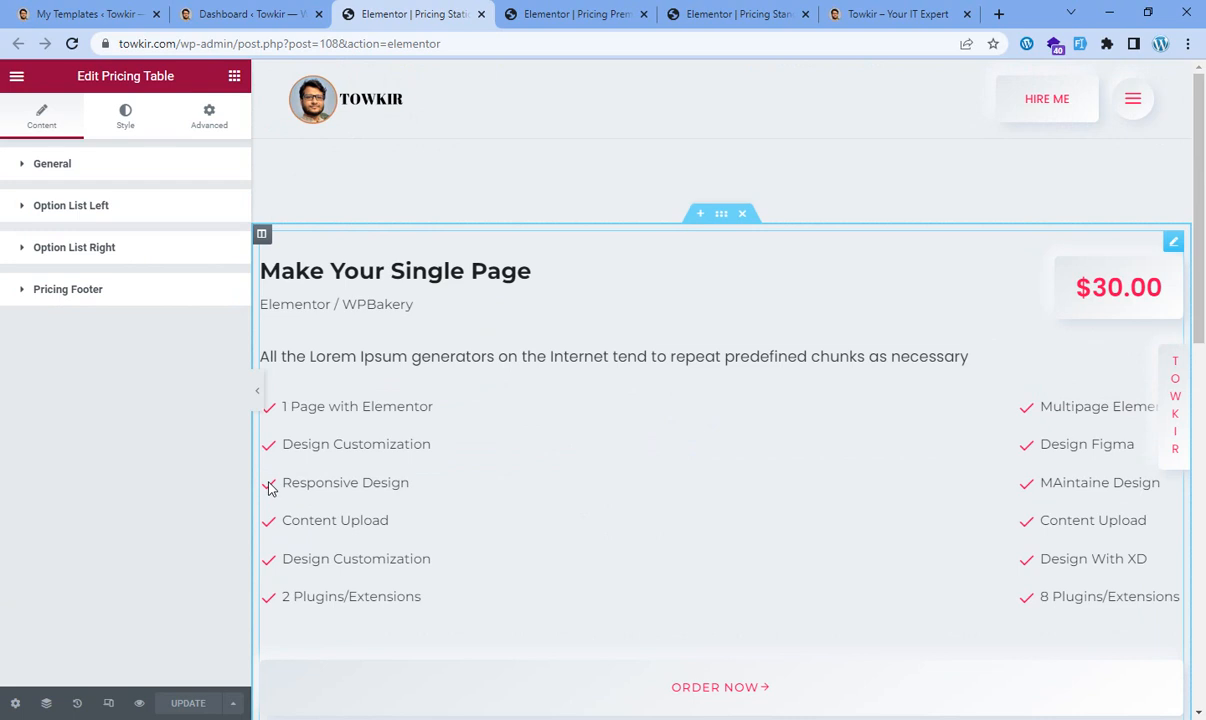
Review the link settings and page previews of the Premium and Standard pricing table templates.
left_click(566, 14)
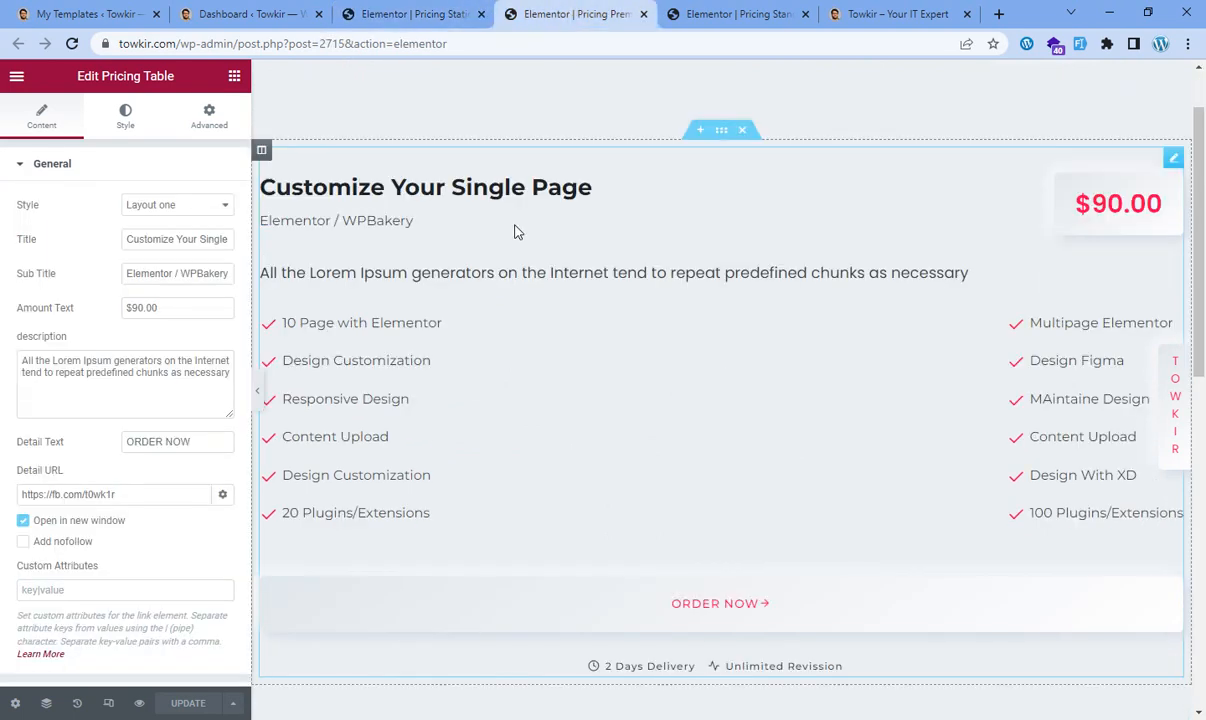
scroll(519, 398, "up", 1)
scroll(563, 408, "down", 3)
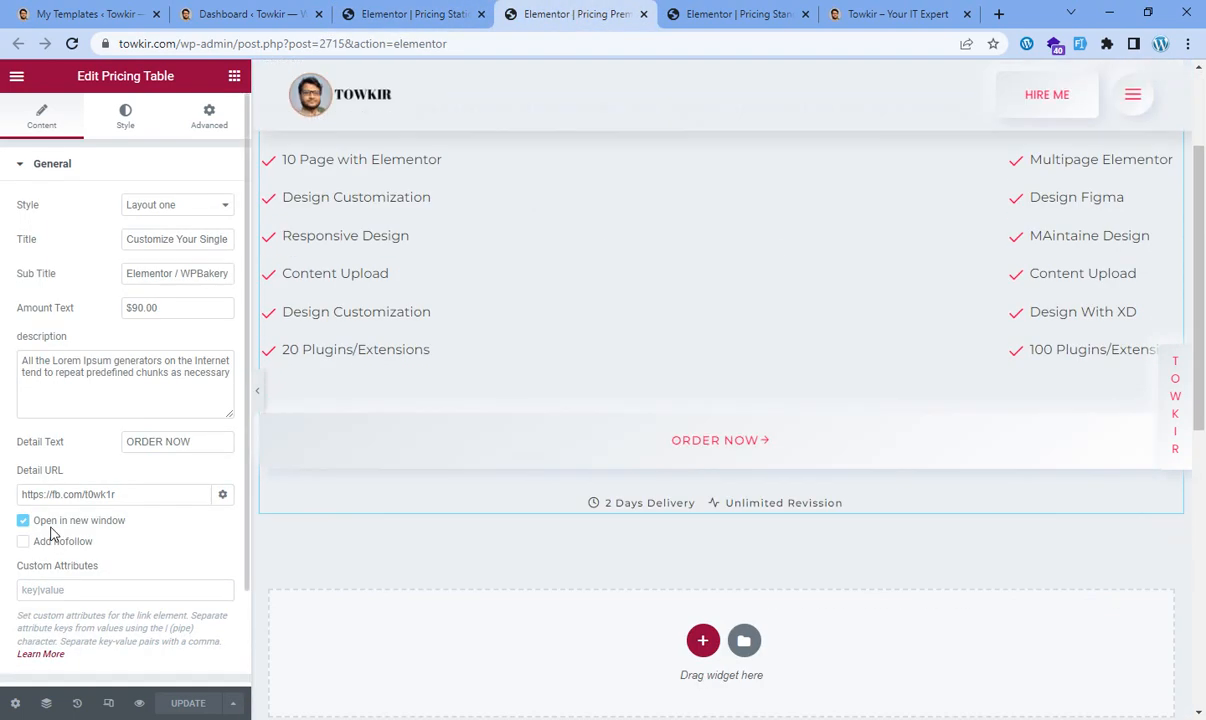
scroll(52, 533, "down", 2)
scroll(557, 444, "up", 3)
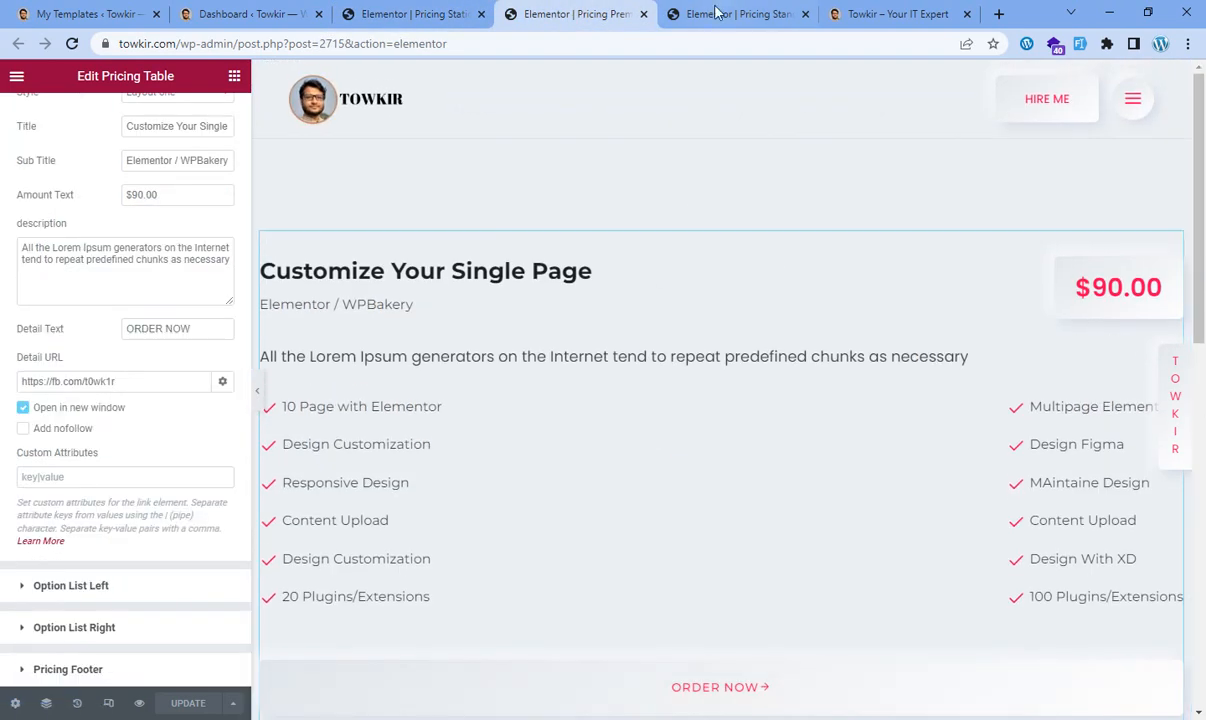
left_click(716, 12)
scroll(533, 504, "down", 4)
scroll(534, 505, "up", 4)
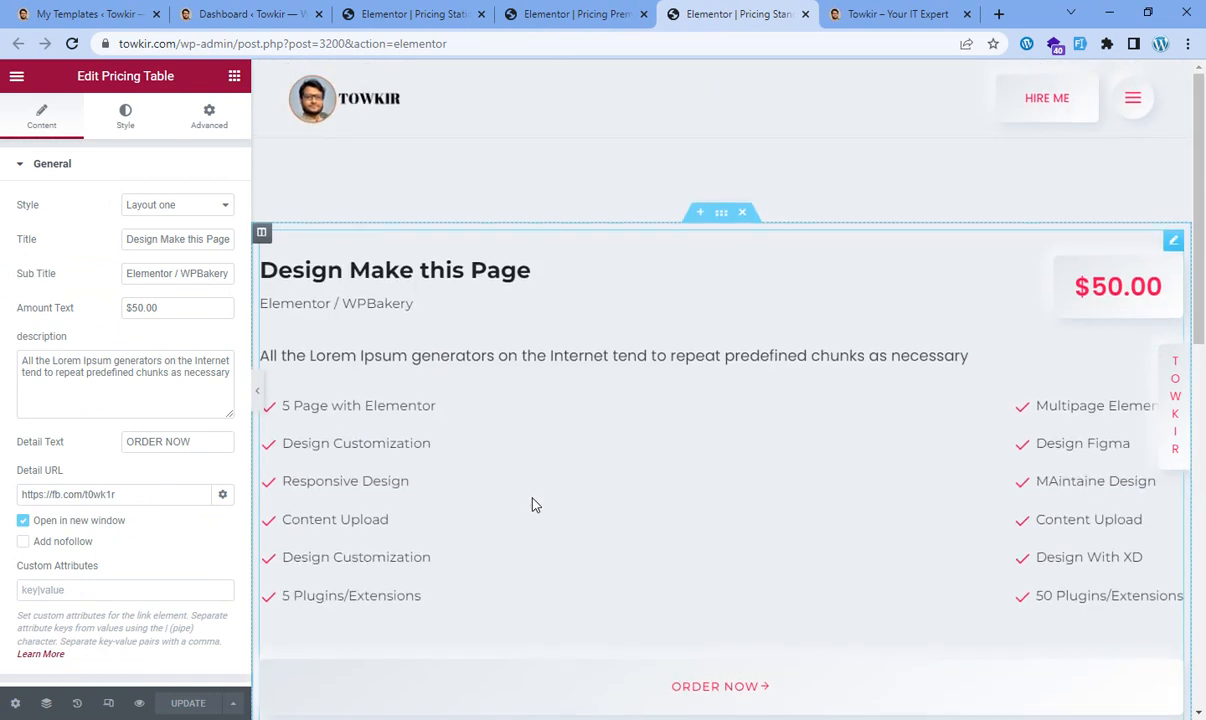